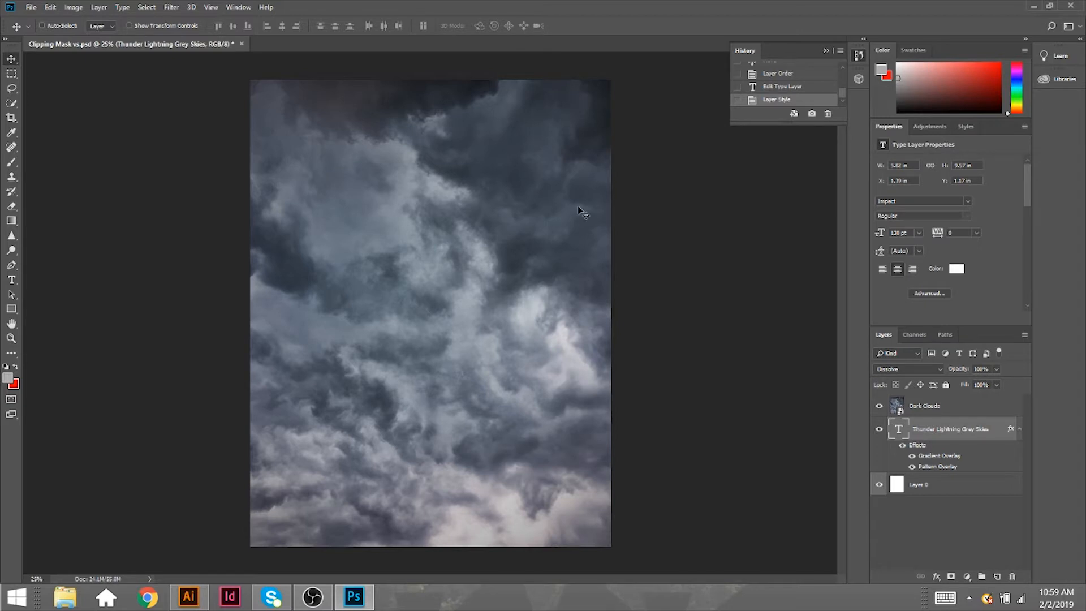
Load the letter shapes of the text layer as a selection and add it as a layer mask on Dark Clouds
left_click(935, 409)
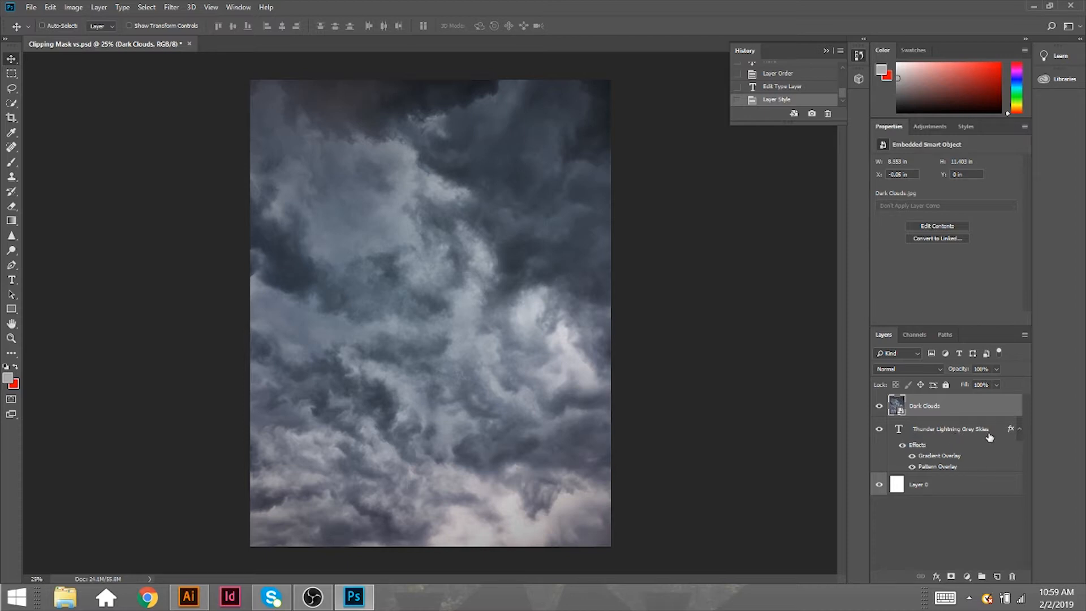
left_click(926, 431)
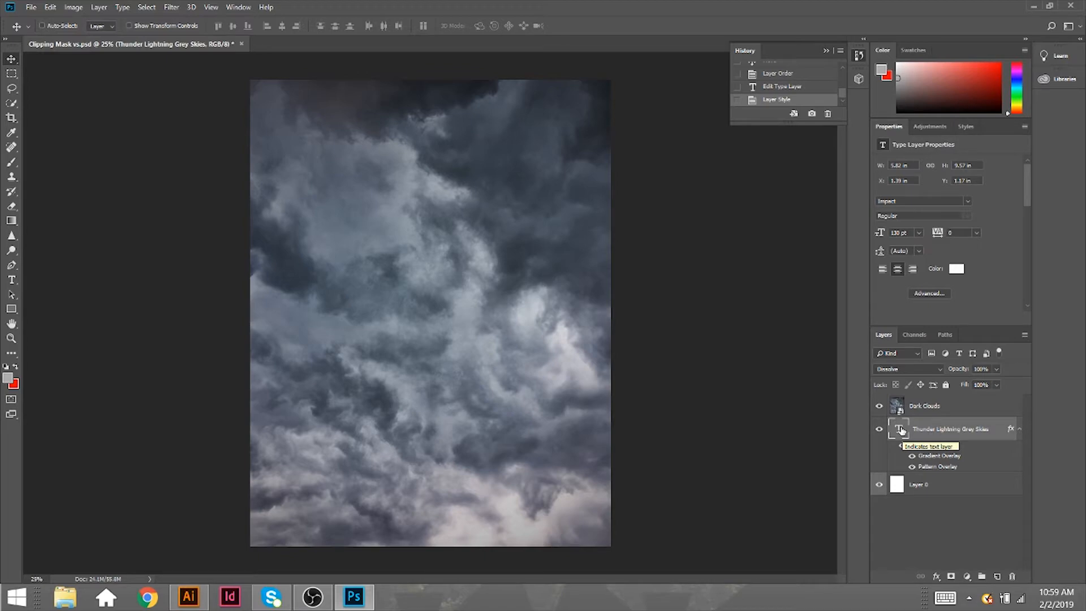
left_click(901, 431, "ctrl")
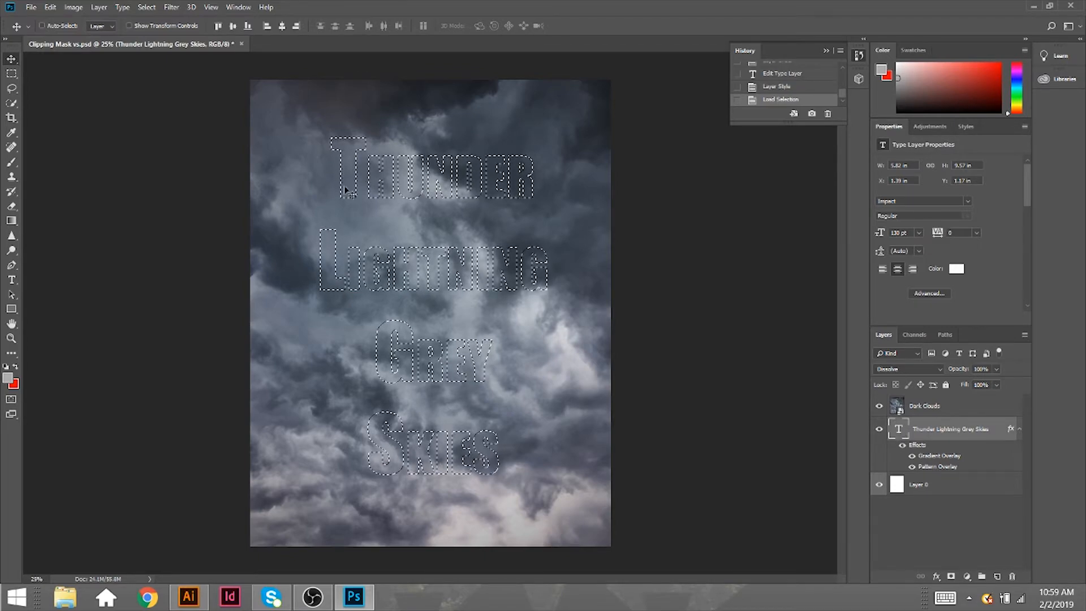
left_click(900, 408)
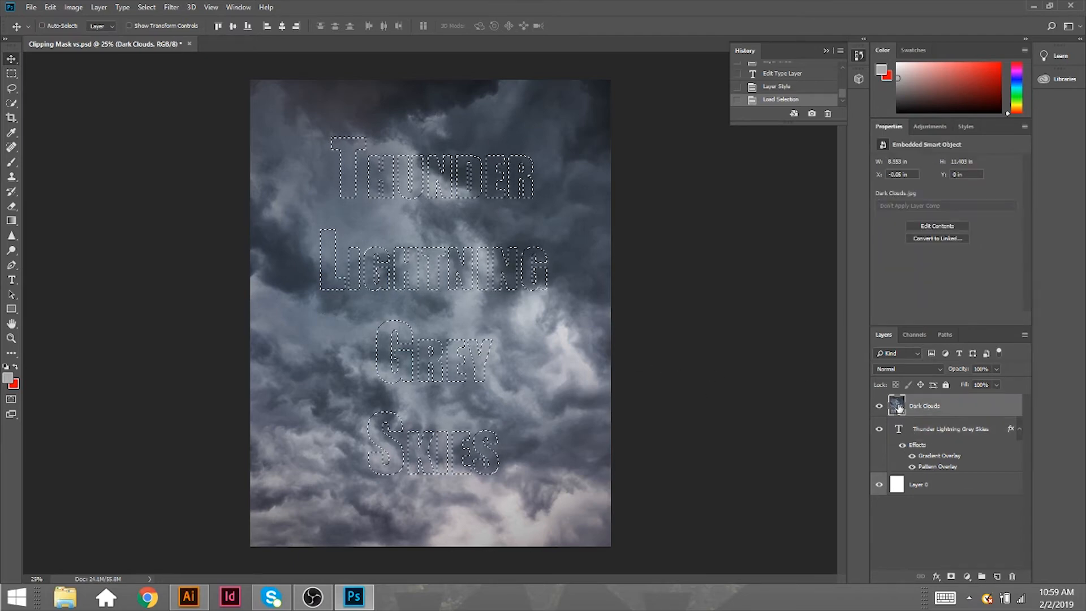
left_click(952, 576)
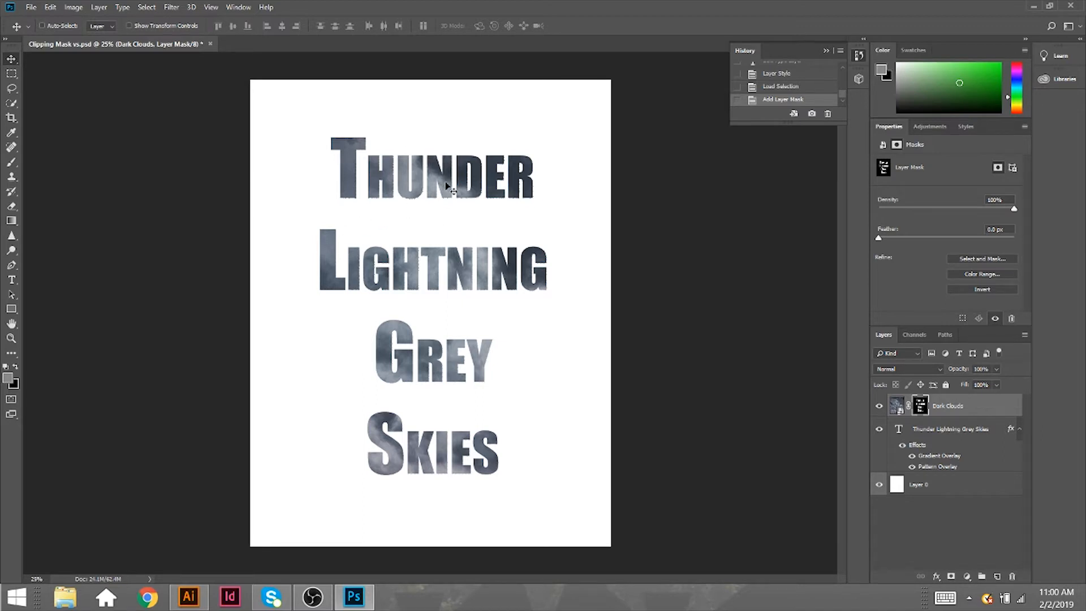
Unlink the Dark Clouds layer mask and shift only the cloud image inside the lettering to about X 0.03 in
mouse_move(447, 186)
left_mouse_down()
mouse_move(413, 203)
mouse_move(447, 186)
left_mouse_up()
left_click(909, 405)
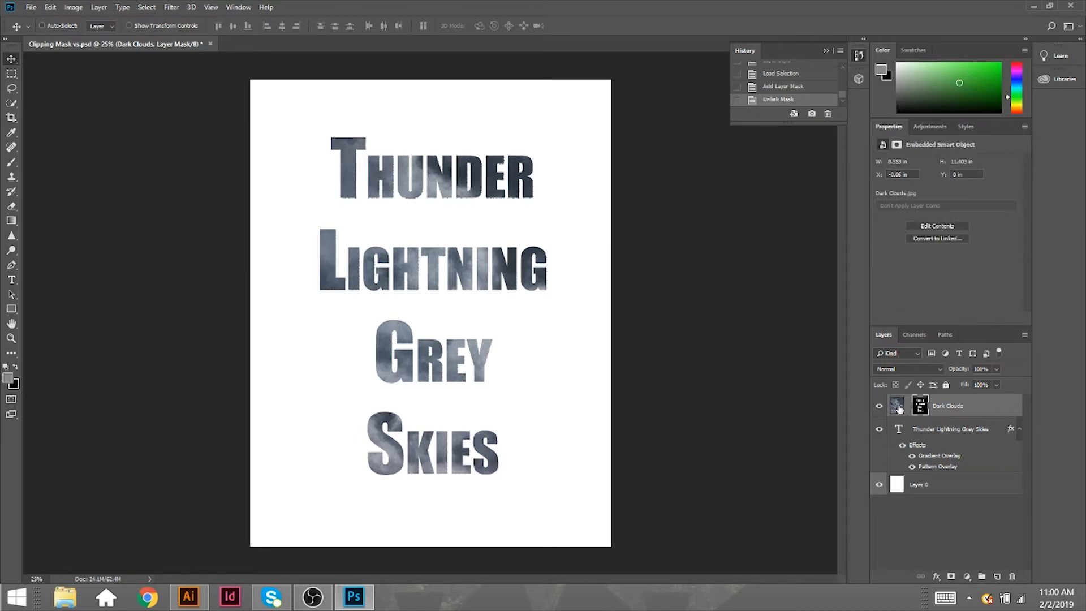
left_click(896, 408)
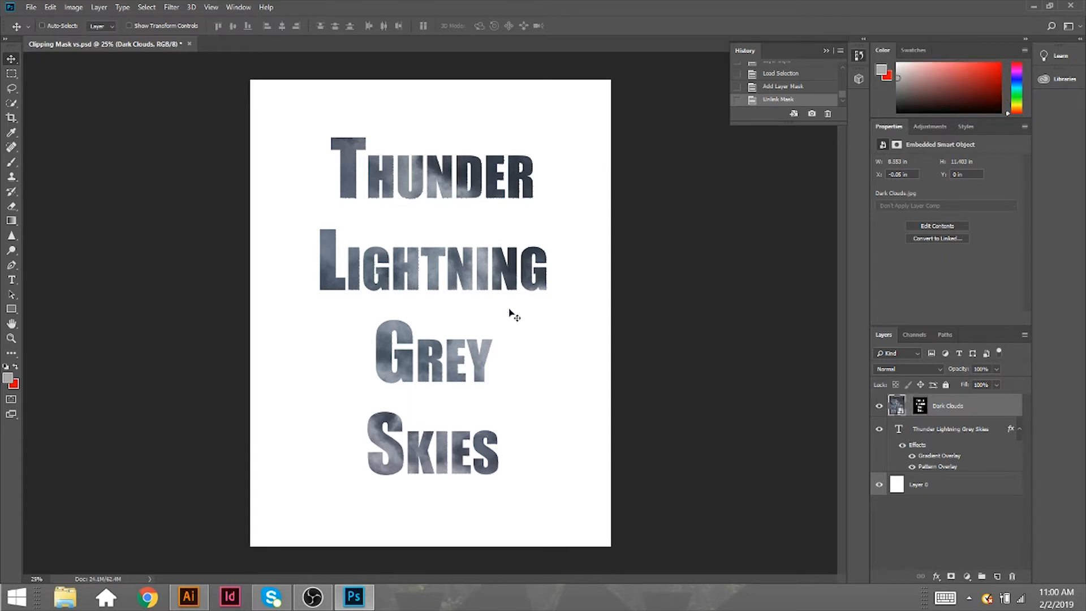
mouse_move(455, 270)
left_mouse_down()
mouse_move(489, 268)
mouse_move(461, 268)
left_mouse_up()
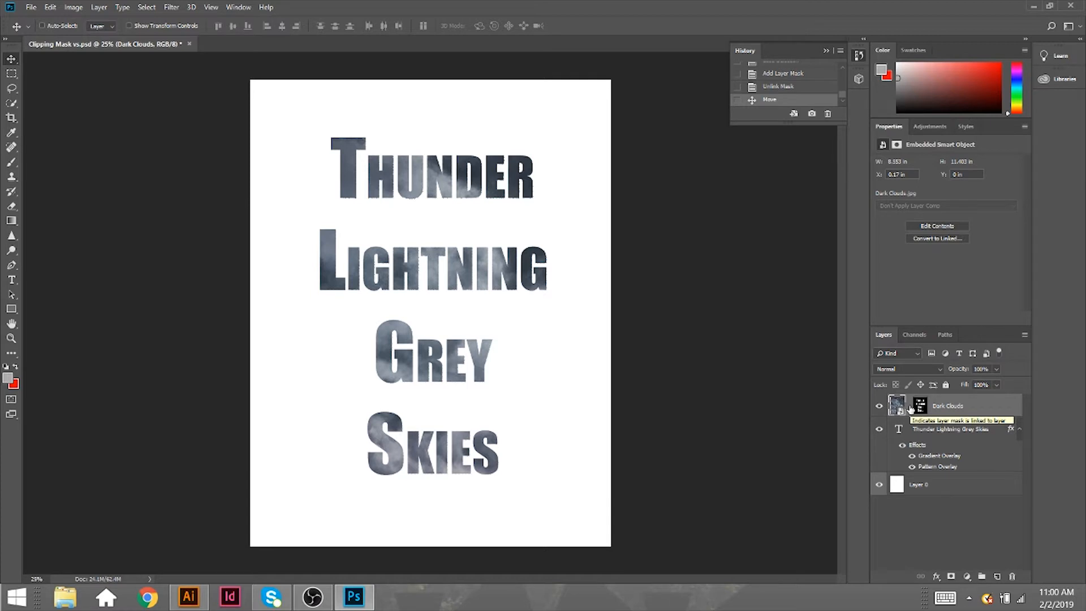
left_click_drag(472, 275, 474, 276)
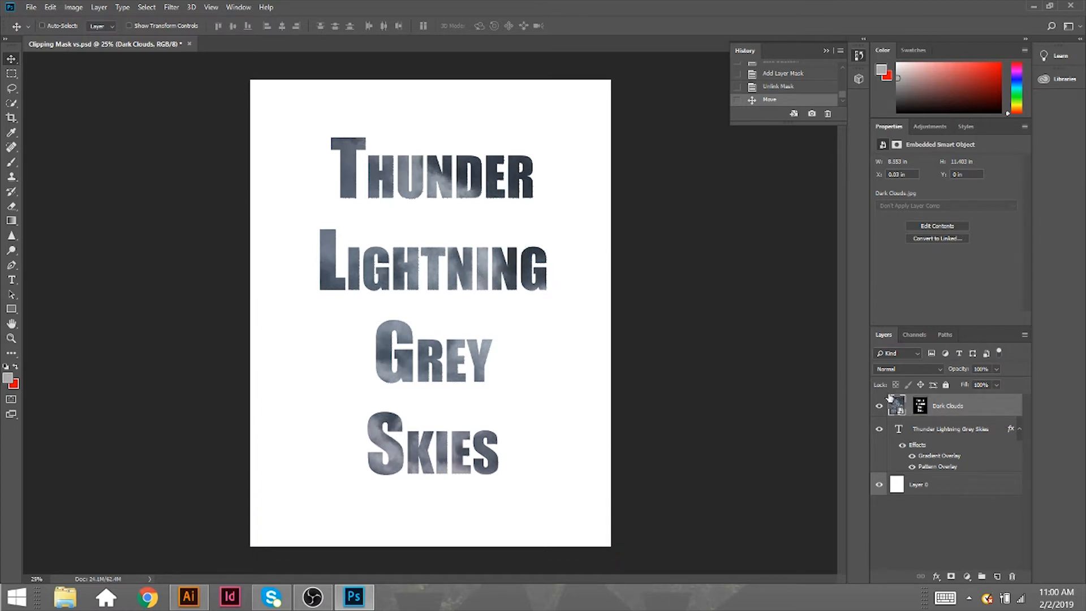
Delete the Dark Clouds layer mask and move the cloud image to about X -0.05 in so it covers the canvas
left_click(921, 406)
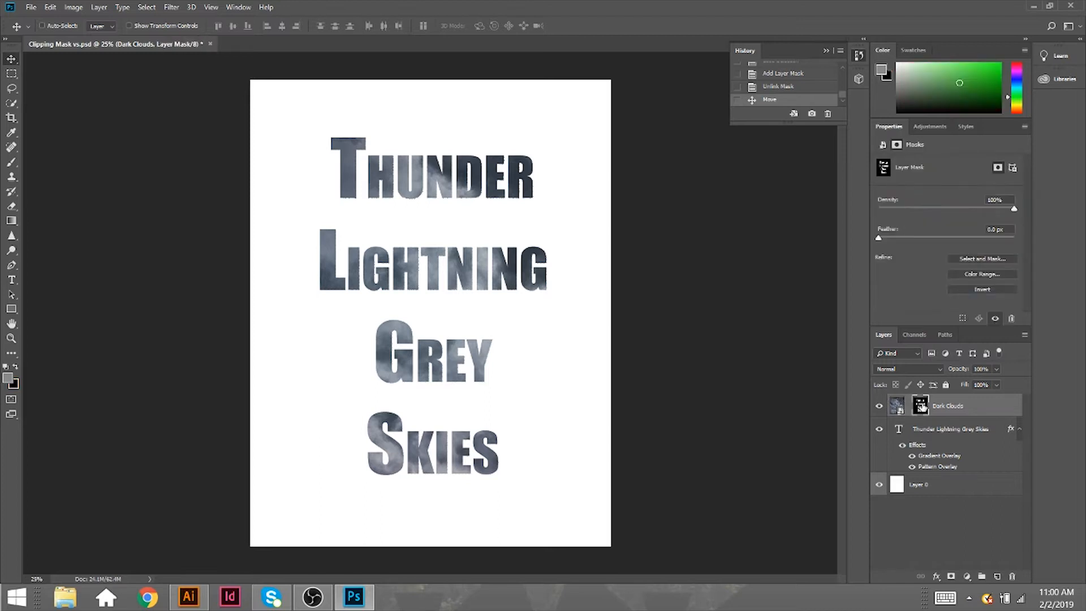
left_click_drag(921, 405, 1013, 577)
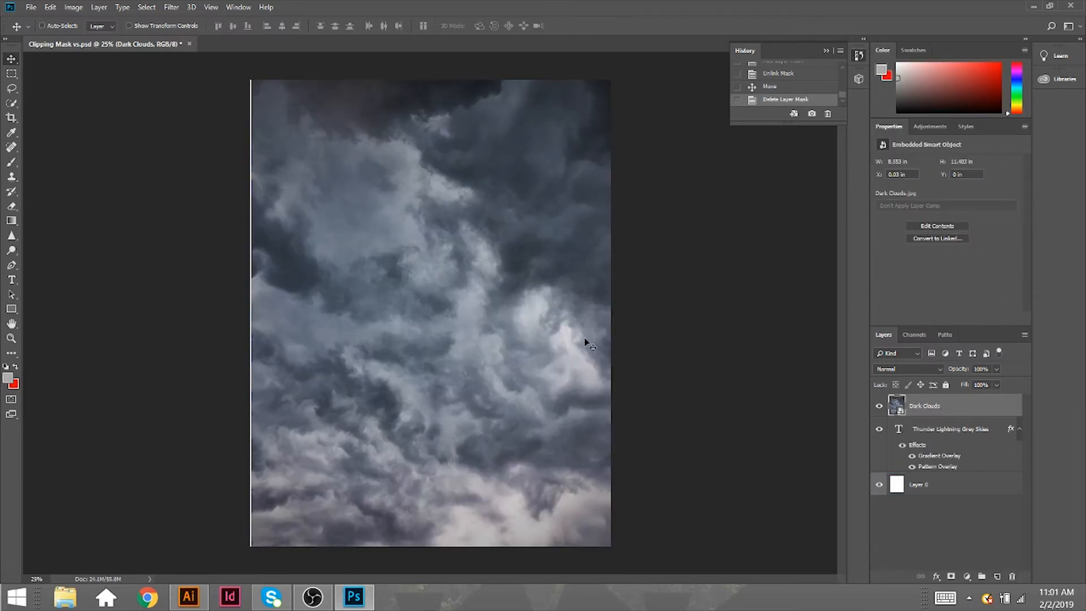
mouse_move(499, 339)
left_mouse_down()
mouse_move(509, 318)
mouse_move(496, 342)
left_mouse_up()
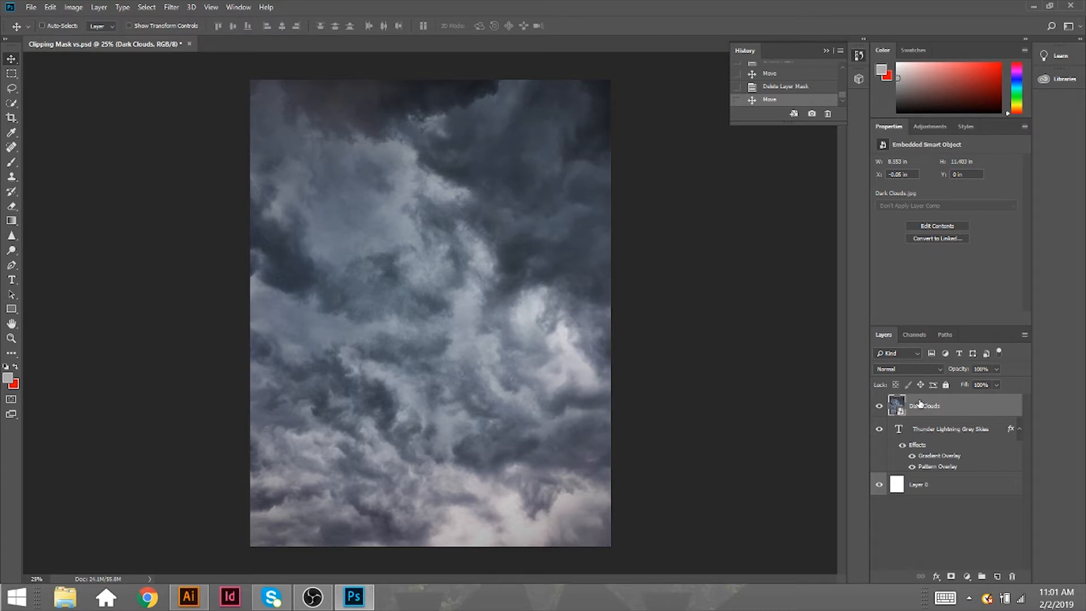
Create a clipping mask that clips the Dark Clouds layer to the Thunder Lightning Grey Skies text layer
left_click(923, 431)
left_click(915, 406)
right_click(957, 406)
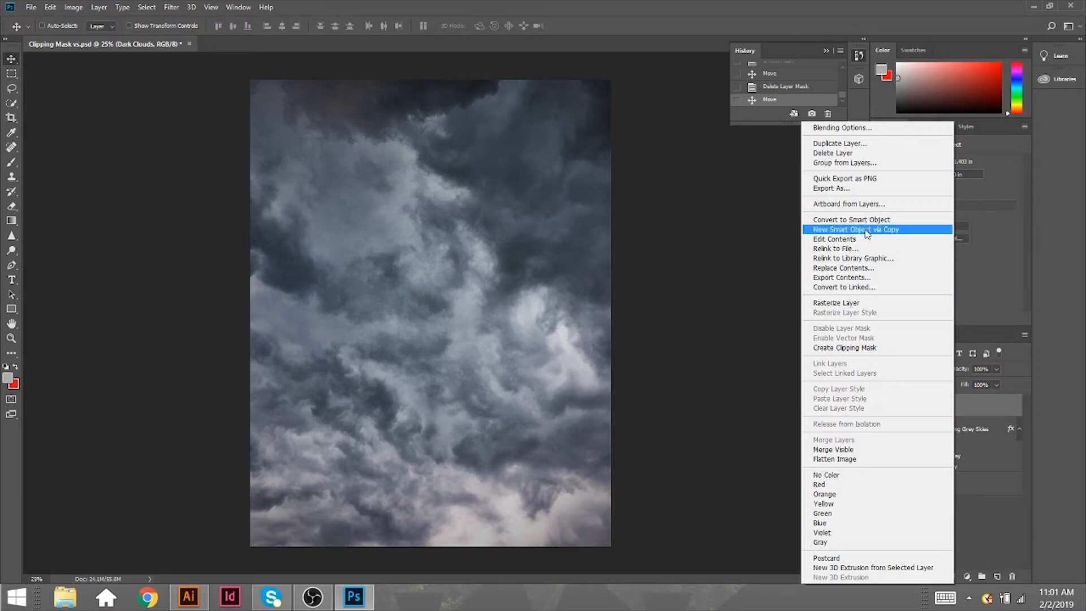
left_click(849, 348)
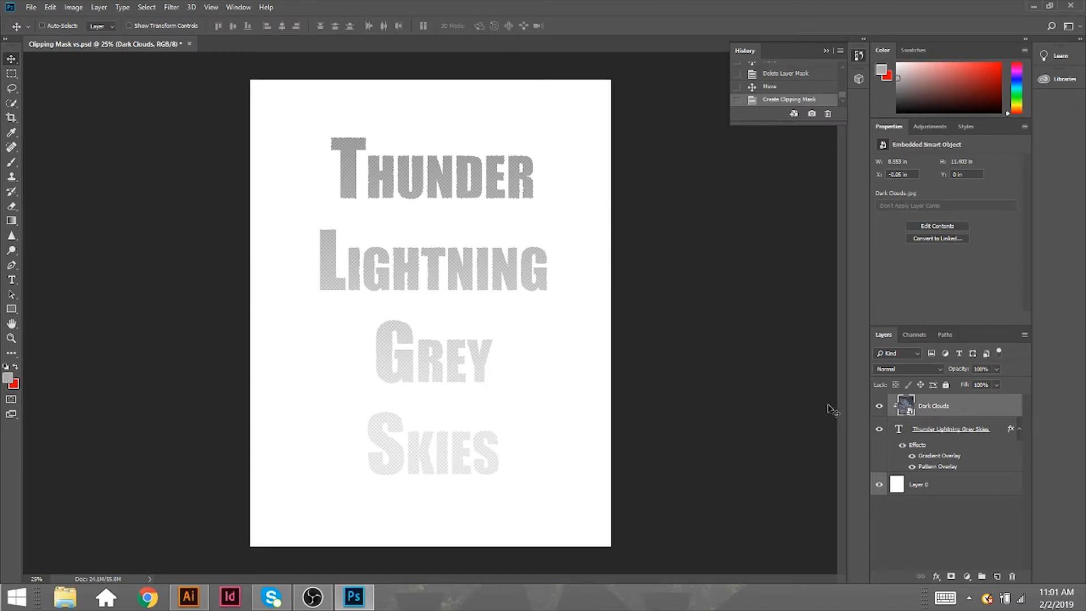
In the text layer's blending options, disable Blend Clipped Layers as Group and enable Blend Interior Effects as Group
double_click(919, 447)
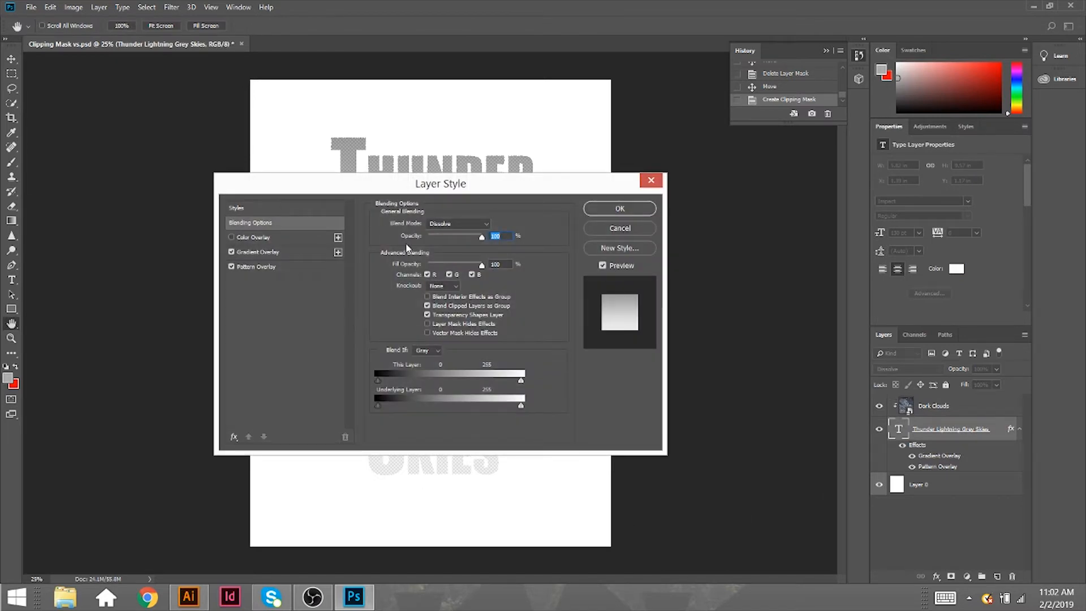
left_click(427, 306)
left_click(427, 314)
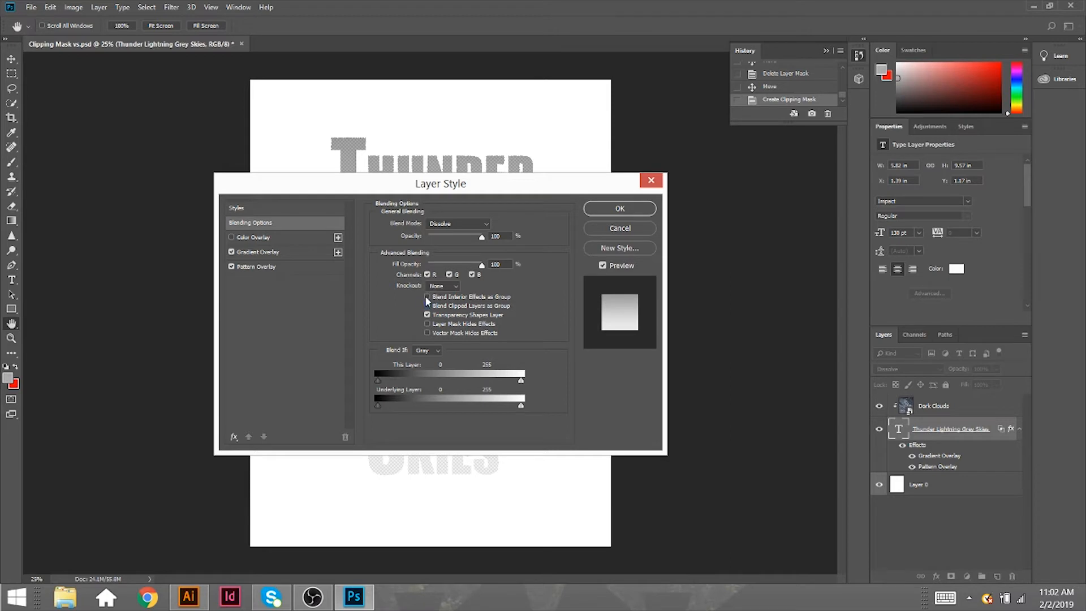
left_click(427, 297)
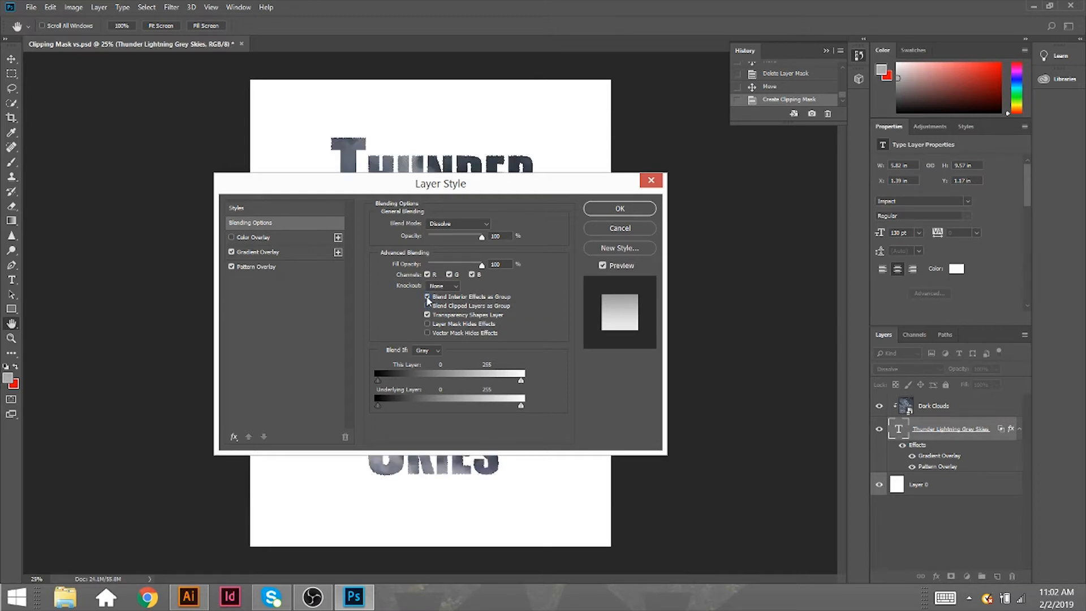
left_click(620, 210)
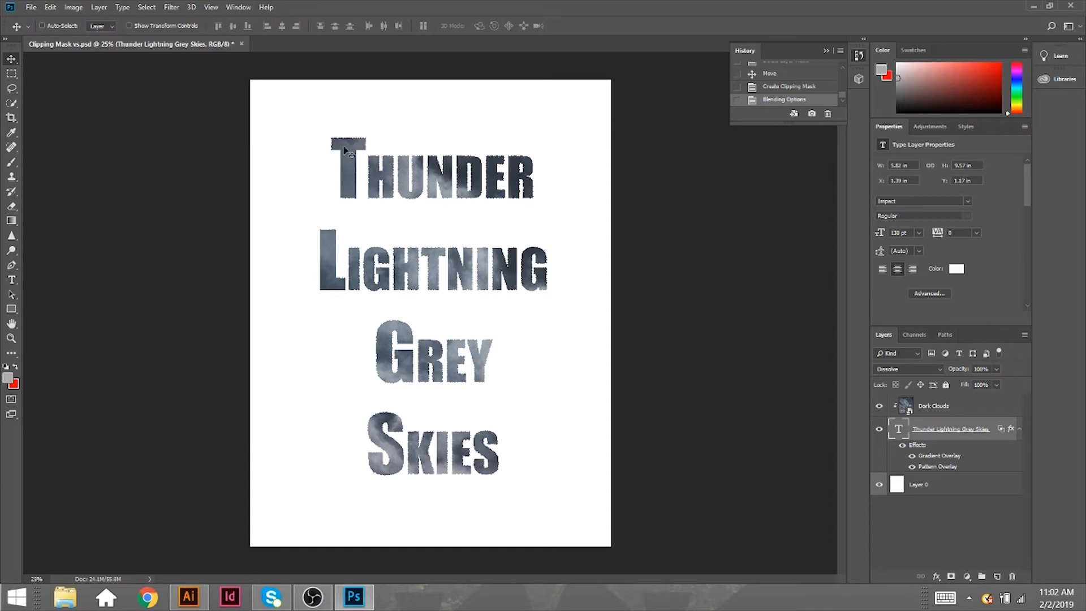
Nudge the text layer up slightly to about Y 1.15 in, leaving the clipped clouds in place
key("Up")
key("Up")
key("Up")
key("Up")
key("Up")
key("Up")
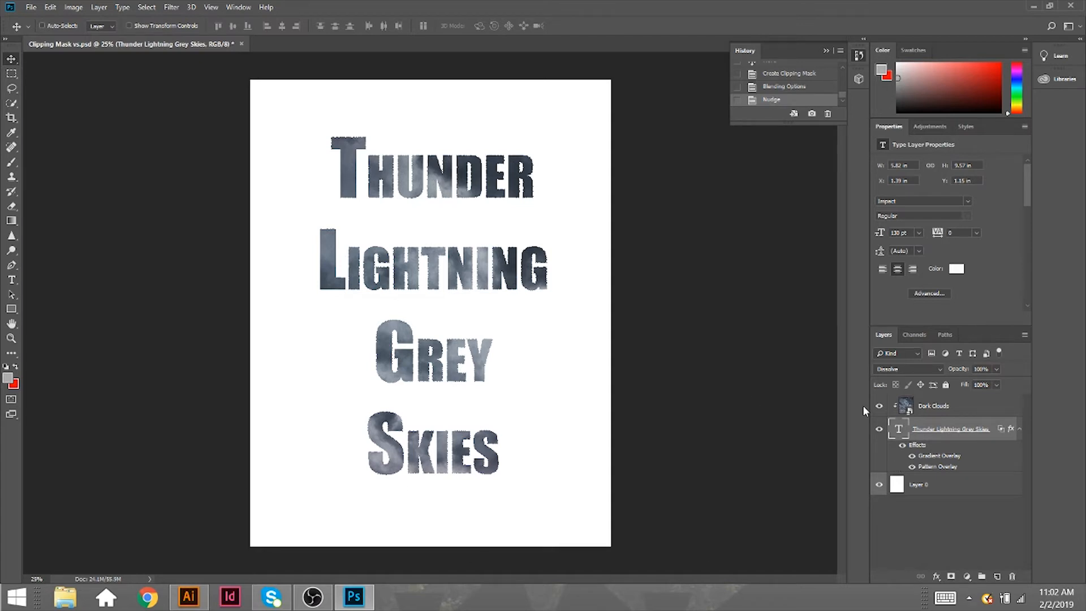
Move the clipped Dark Clouds image within the lettering to about X 0.03 in, Y 0.1 in
left_click(945, 407)
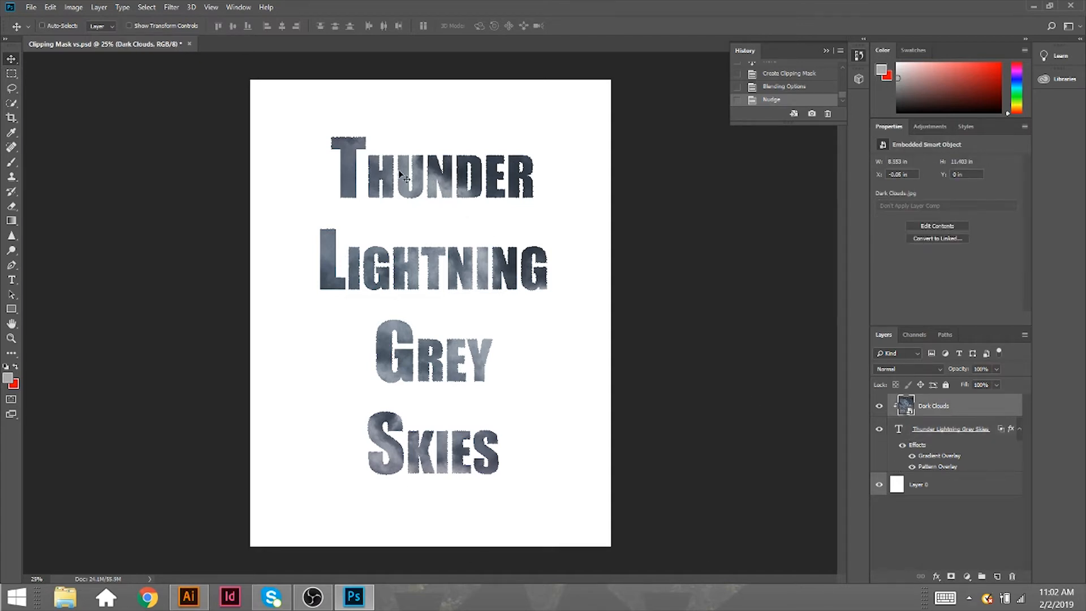
left_click_drag(420, 130, 429, 189)
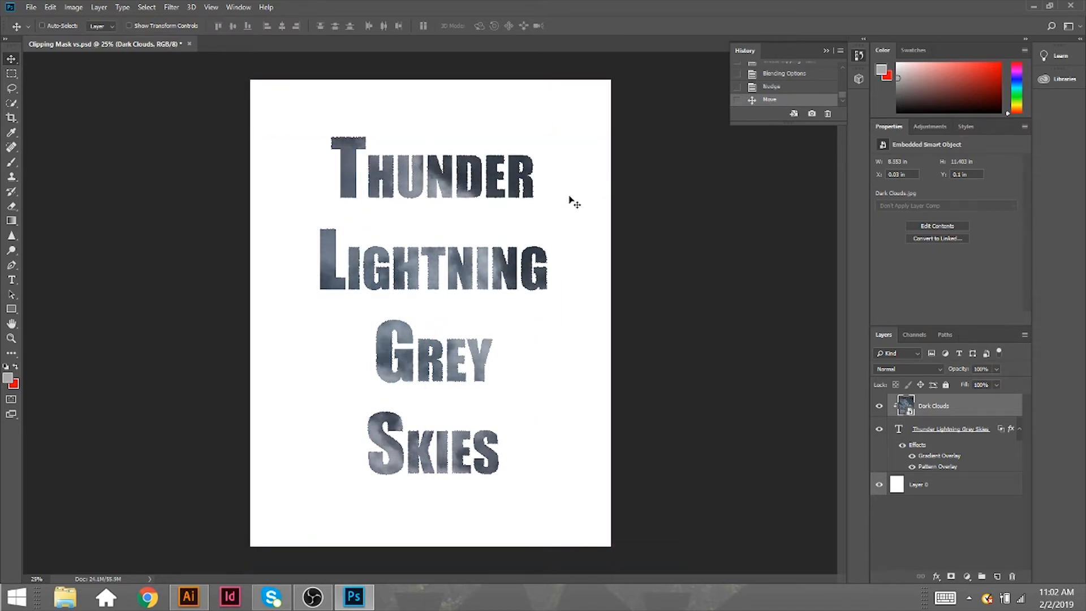
key("shift+plus")
Undo the last move of the clouds and delete the Thunder Lightning Grey Skies text layer
left_click(947, 454)
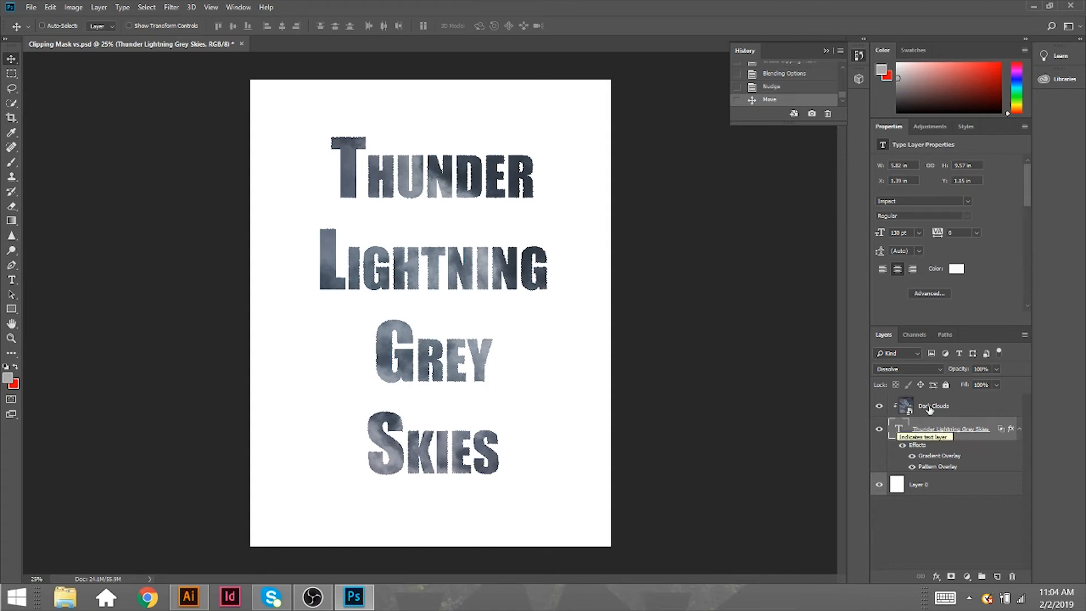
left_click(947, 406)
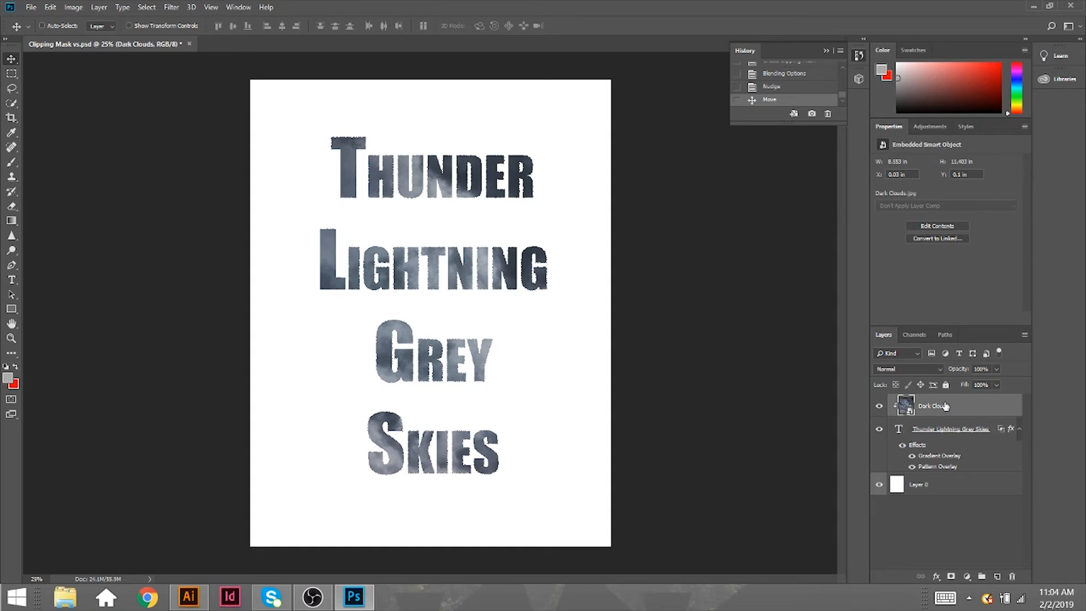
left_click(925, 433)
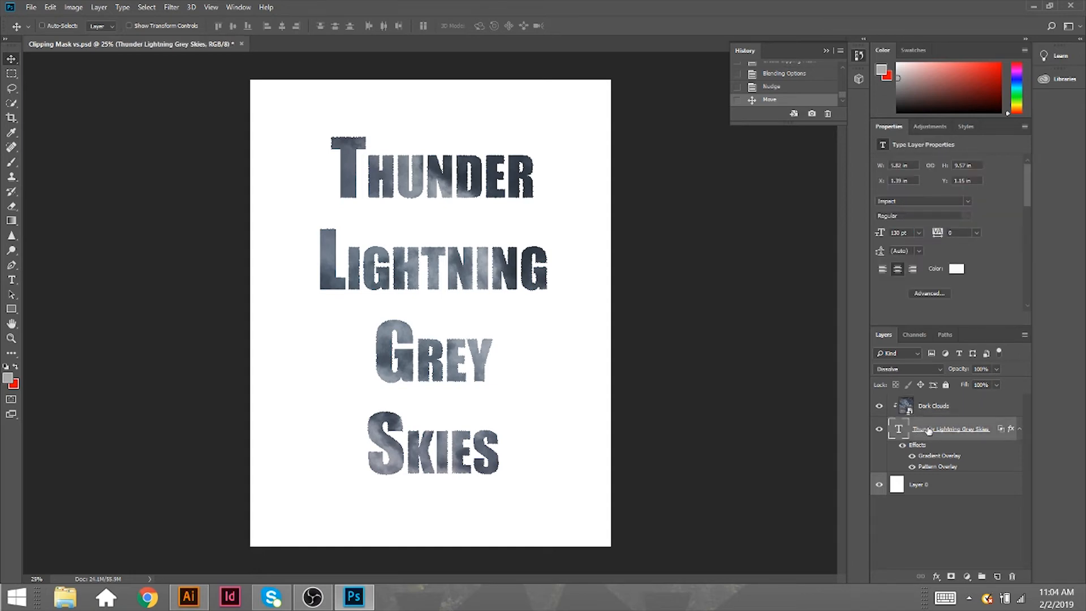
key("ctrl+z")
left_click_drag(928, 431, 1012, 577)
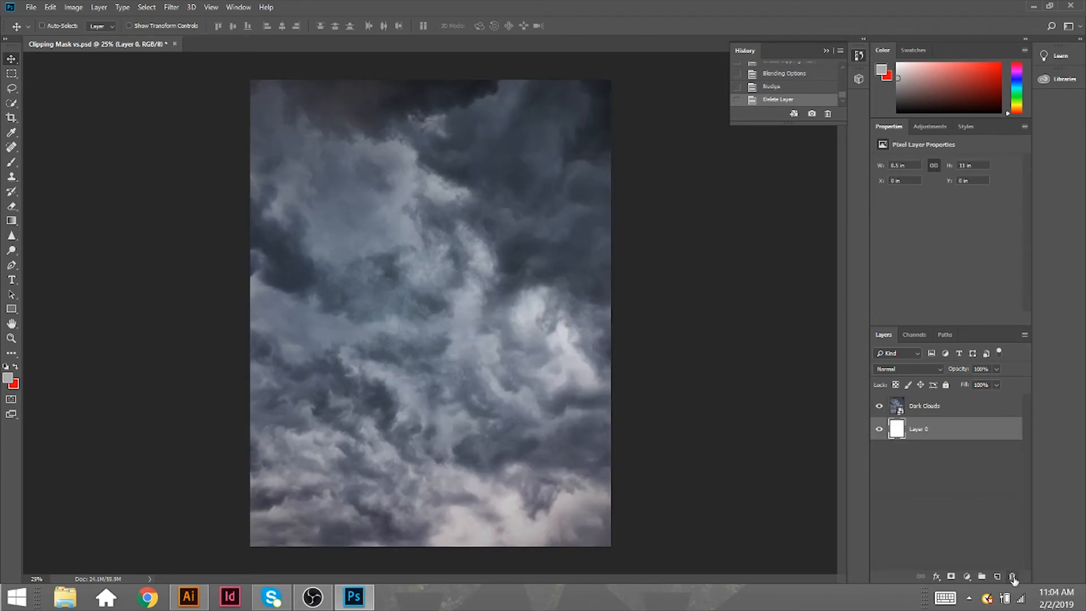
left_click(914, 412)
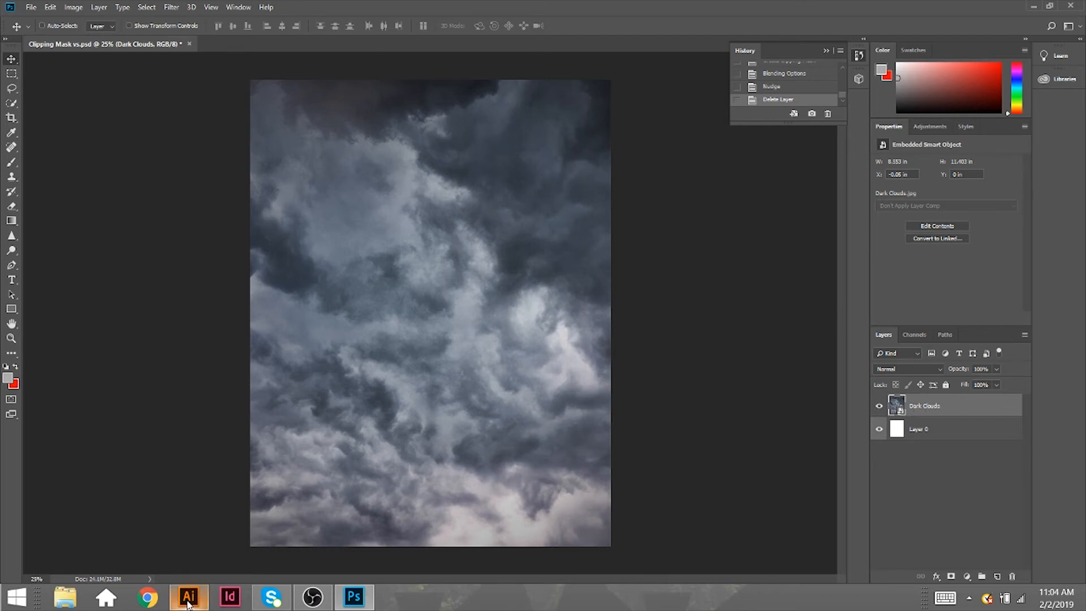
Switch to Feel The Thunder.ai in Illustrator and examine its black background rectangle and area text
mouse_move(189, 597)
left_click(208, 544)
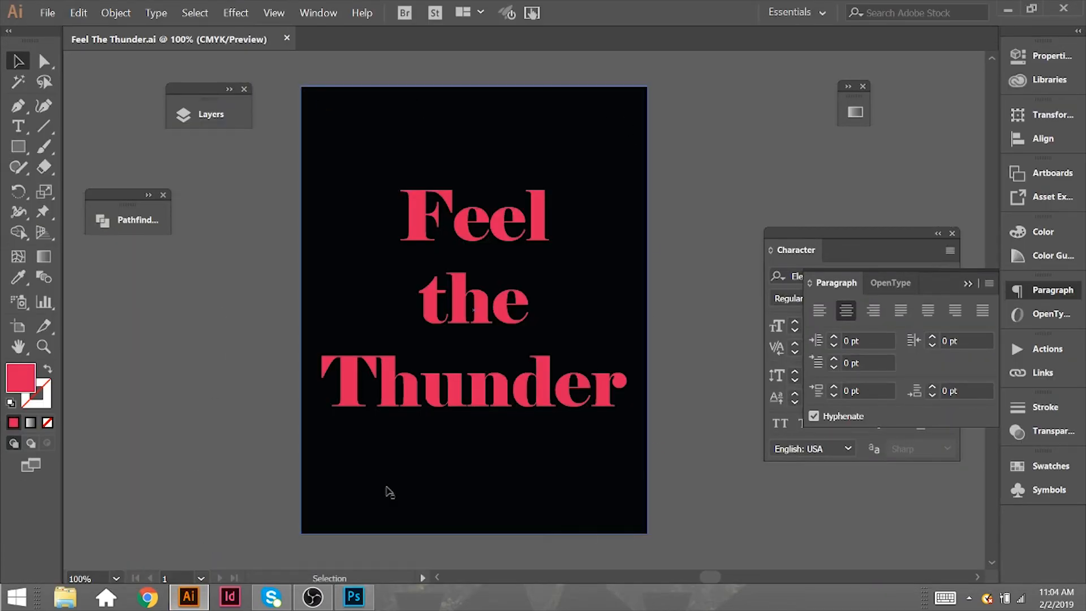
mouse_move(354, 597)
left_click(363, 142)
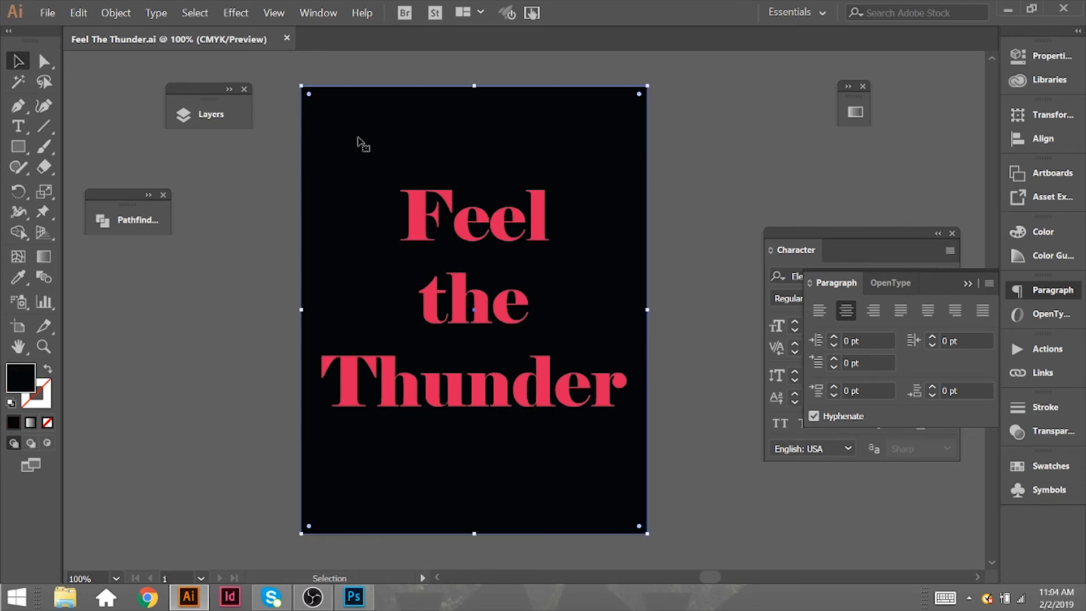
left_click(199, 262)
left_click(416, 231)
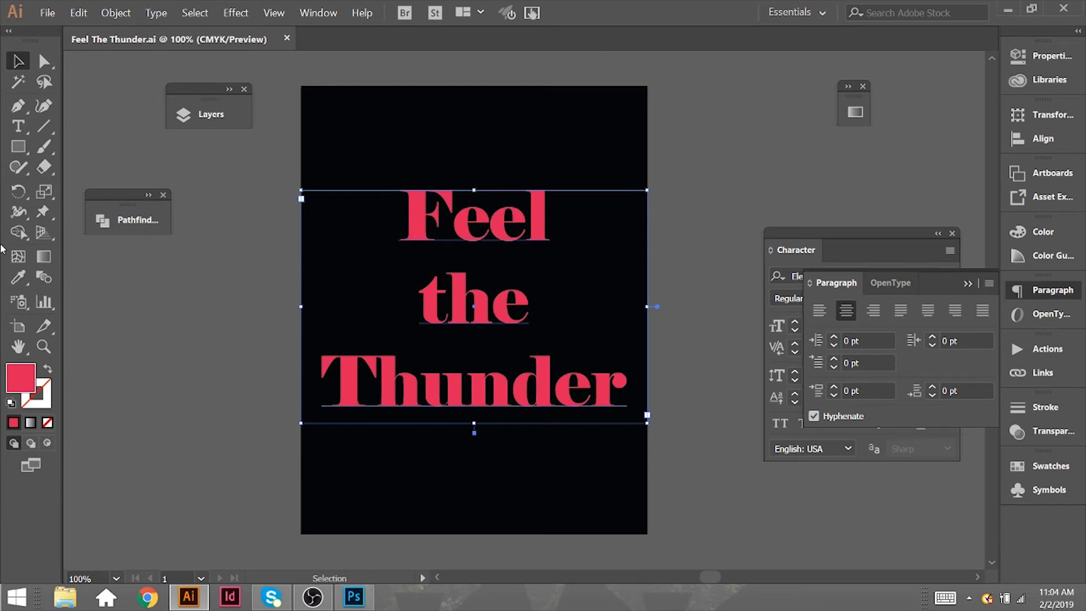
left_click(689, 130)
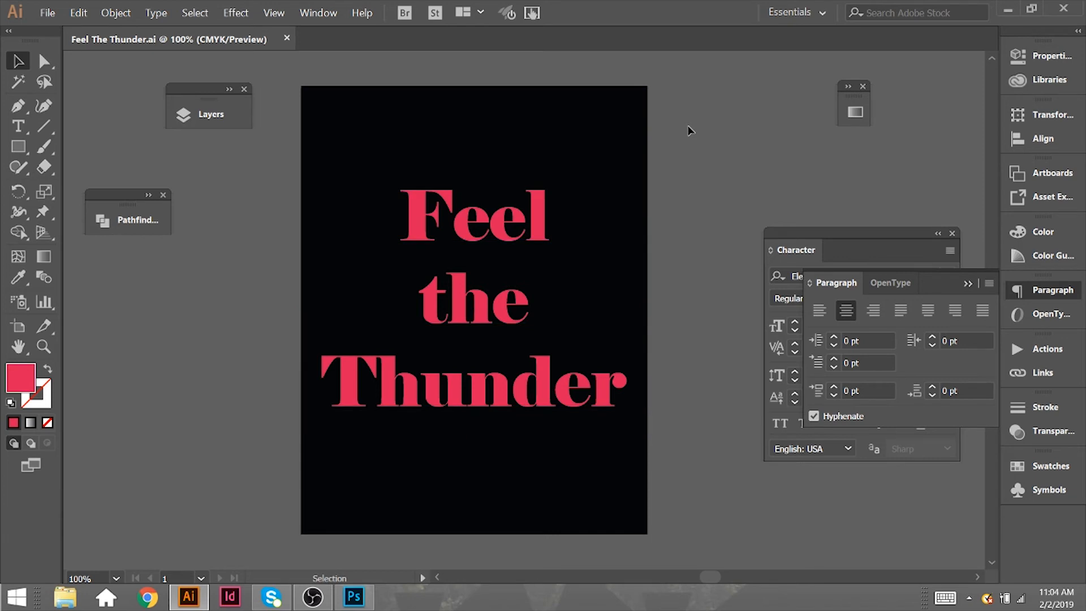
Convert the "Feel the Thunder" text to outlines and select the outlined lettering
left_click(474, 234)
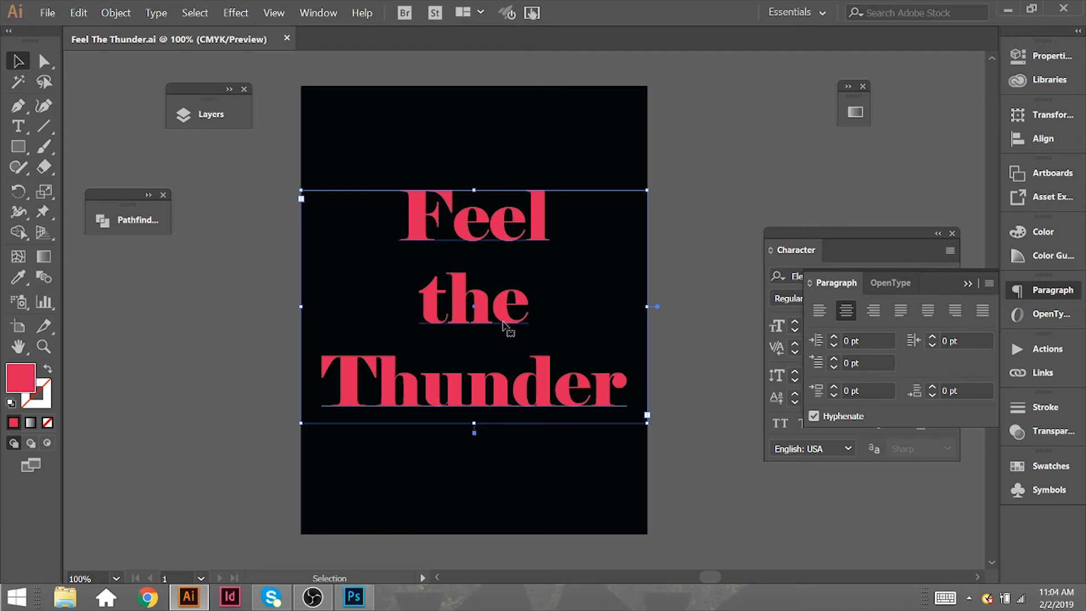
left_click(157, 12)
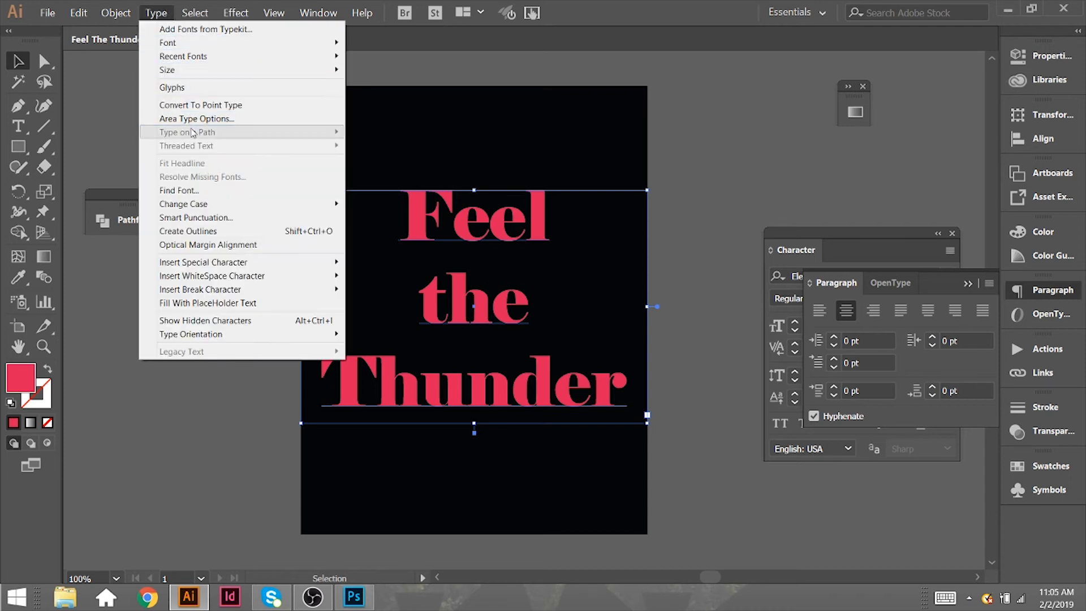
left_click(191, 231)
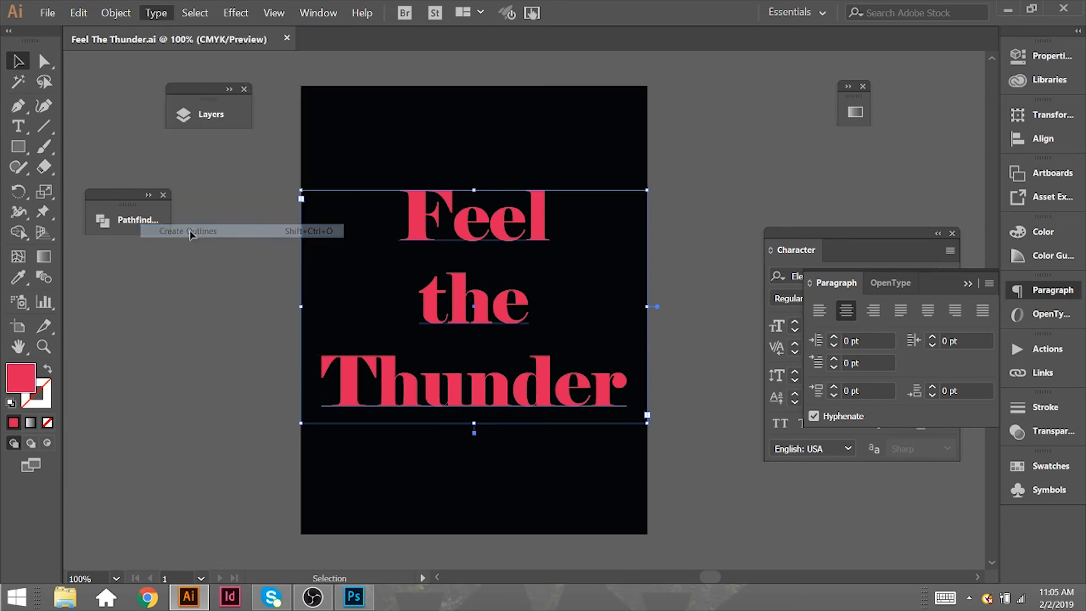
left_click(262, 180)
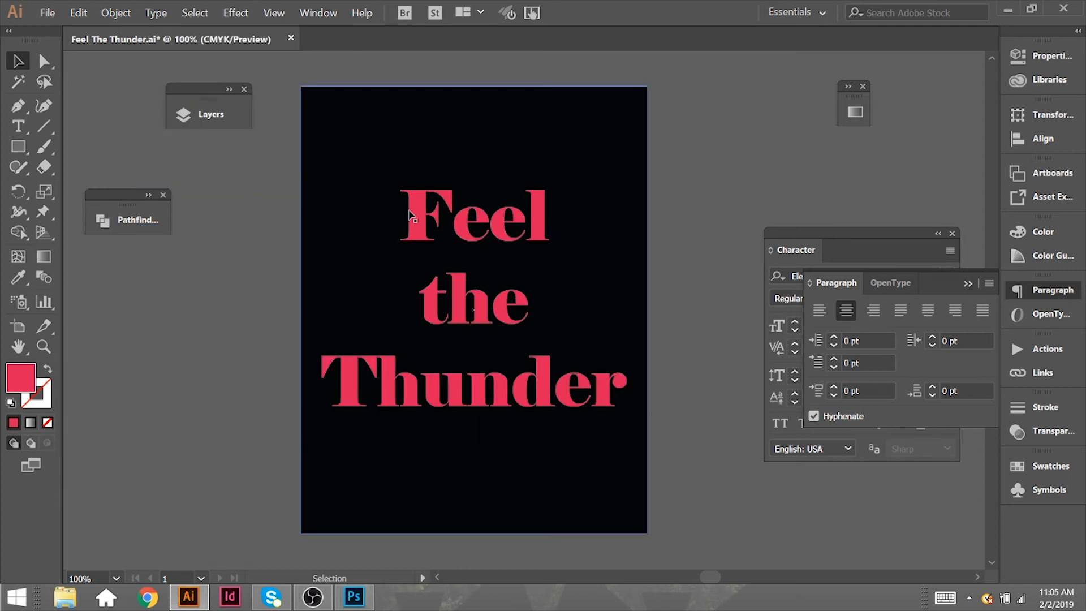
left_click(418, 218)
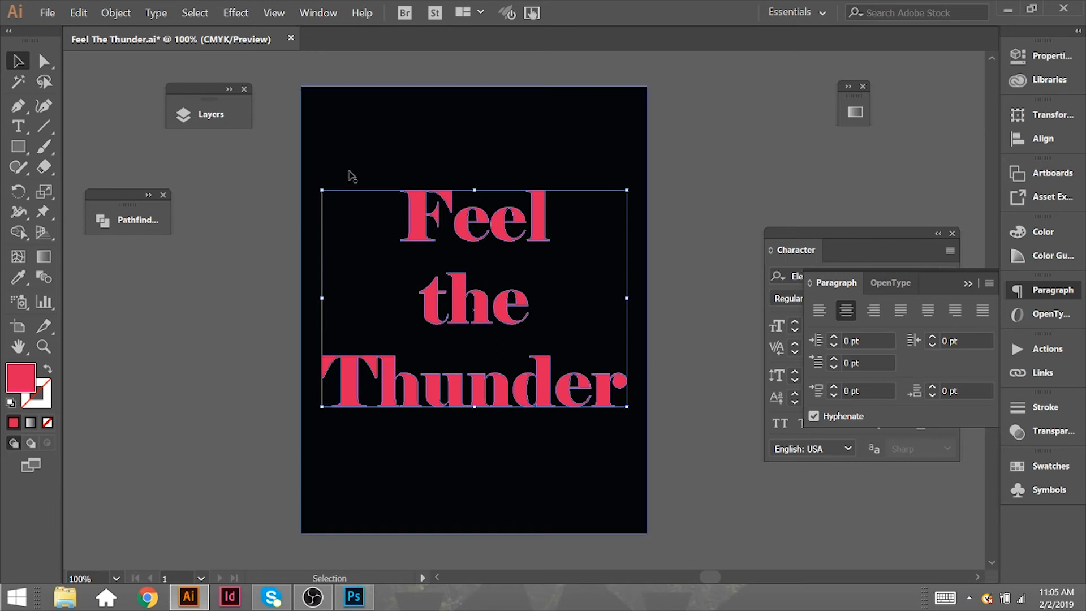
Knock the outlined lettering out of the background rectangle with Pathfinder Exclude, and group the Pathfinder panel with Layers
left_click(235, 258)
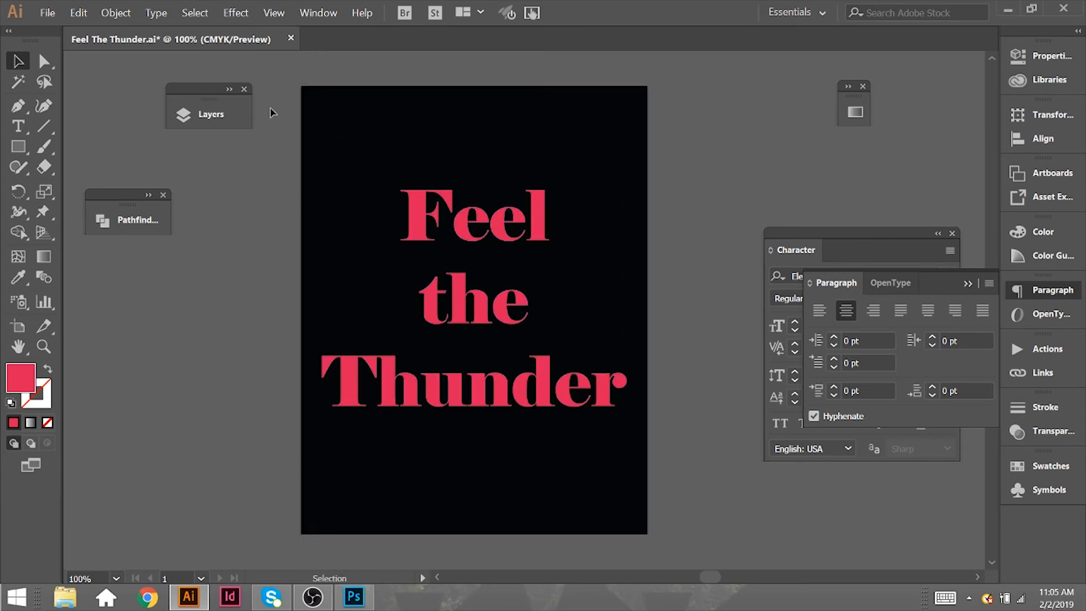
left_click_drag(282, 76, 684, 528)
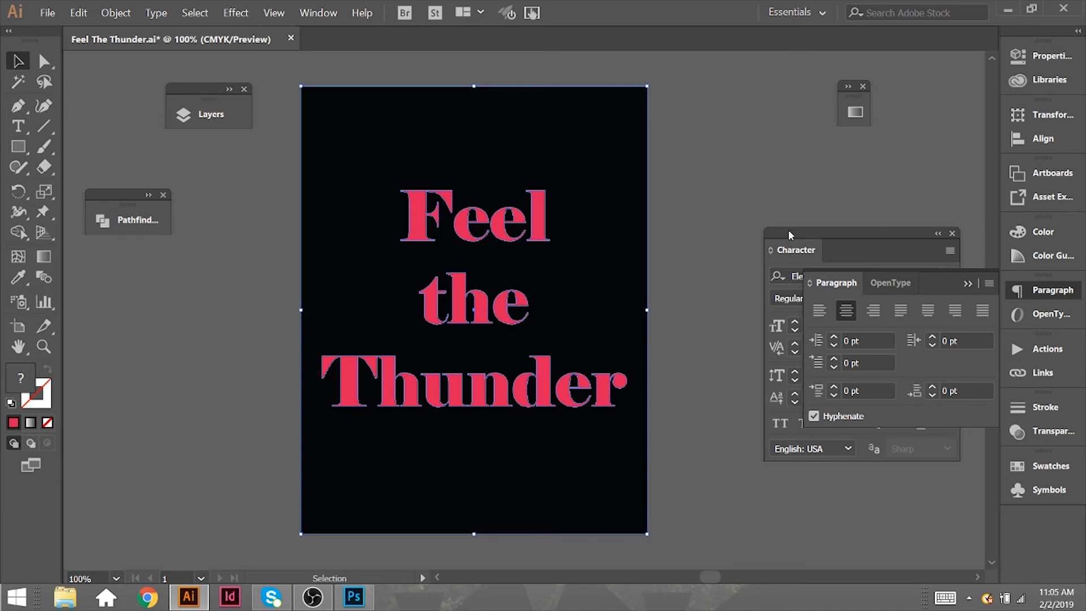
left_click(128, 221)
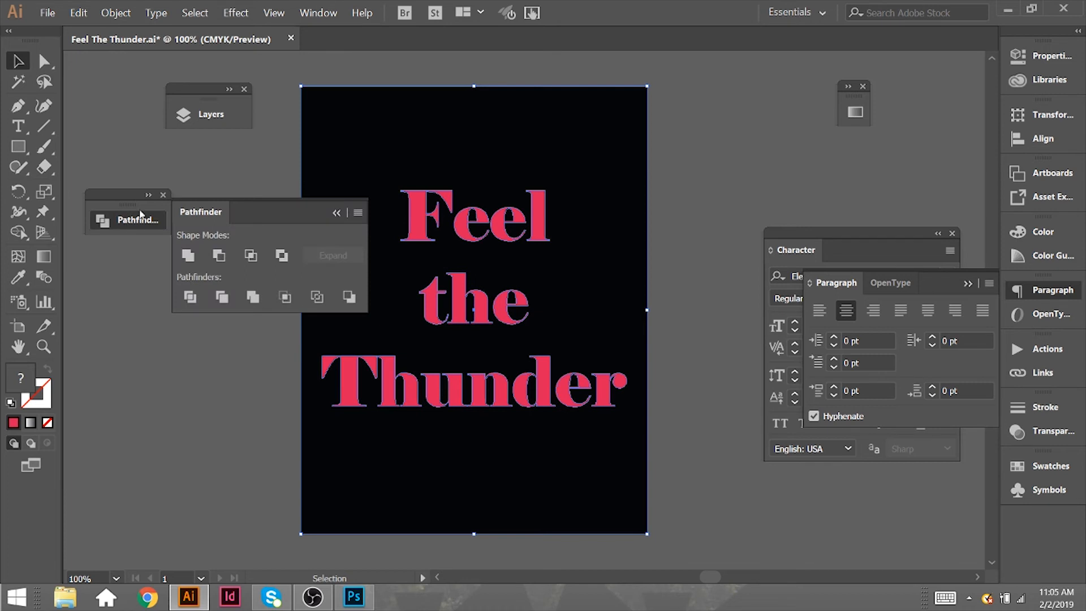
left_click(283, 258)
left_click(703, 115)
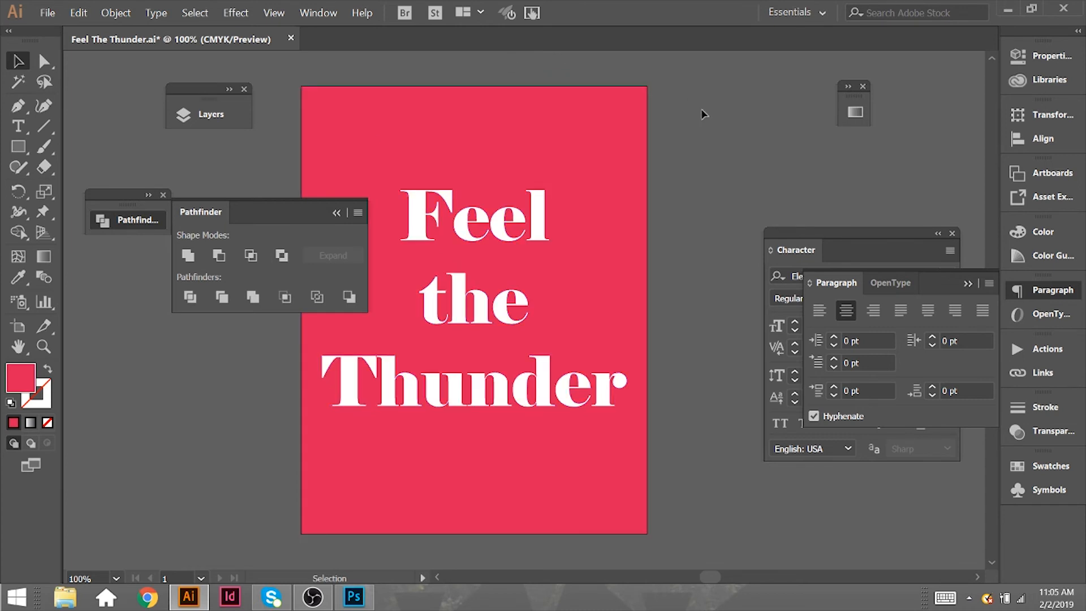
left_click_drag(283, 214, 208, 161)
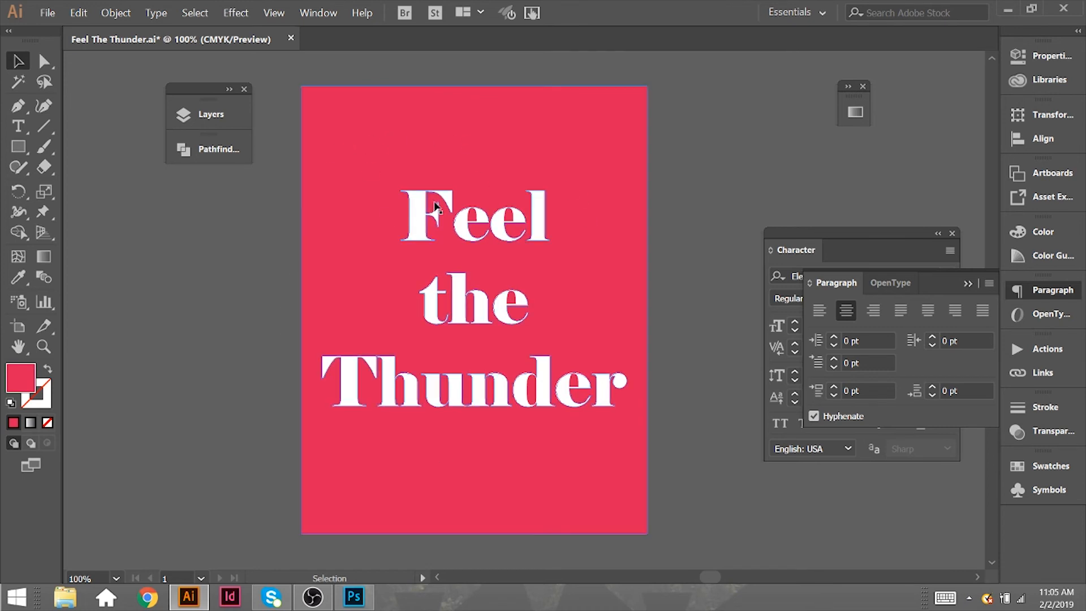
Move the knocked-out rectangle off the artboard to check its see-through letters, and return it to fill the artboard
left_click_drag(555, 303, 412, 340)
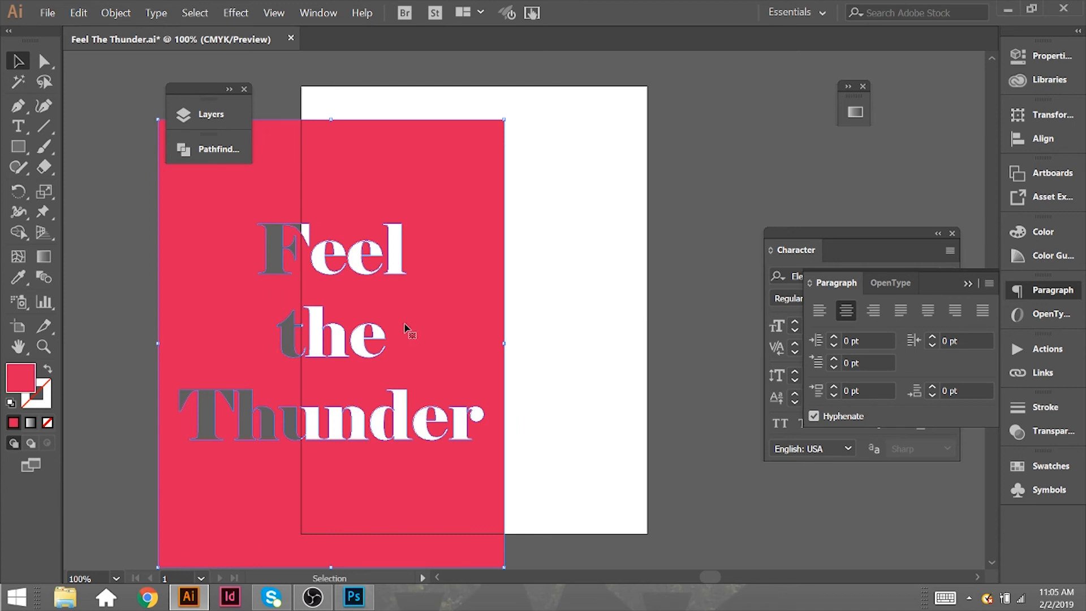
left_click_drag(407, 332, 760, 261)
left_click_drag(353, 315, 562, 293)
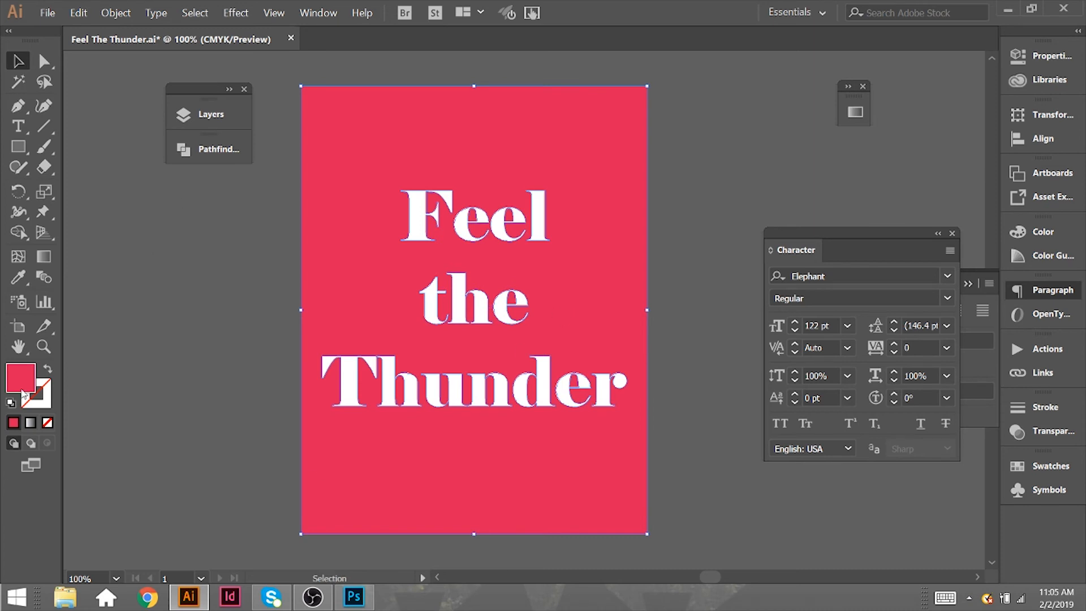
Fill the knocked-out rectangle with black (000000) and save the file
double_click(22, 389)
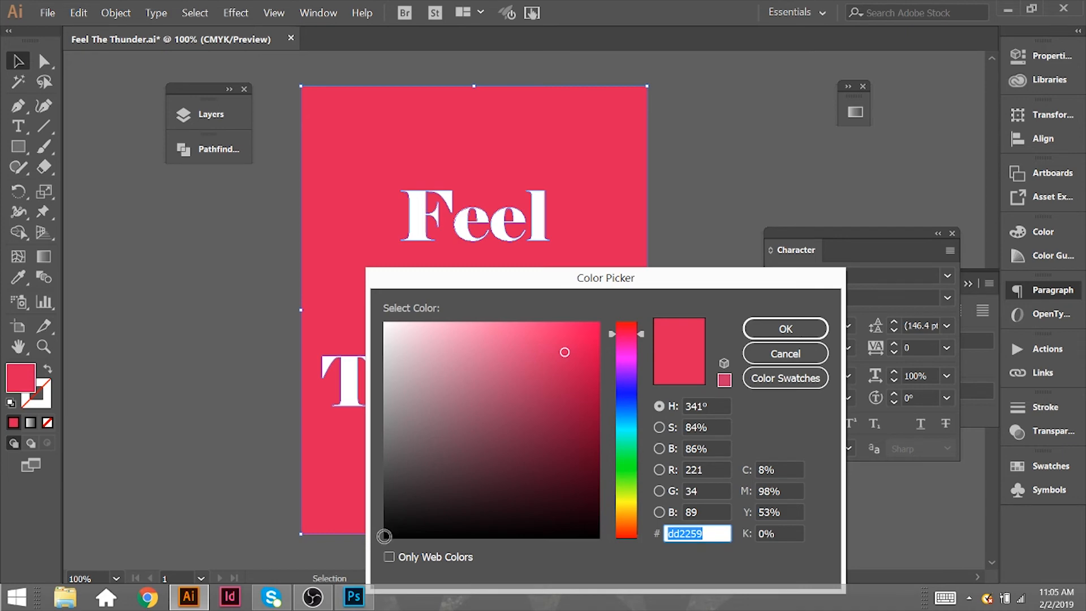
left_click(384, 536)
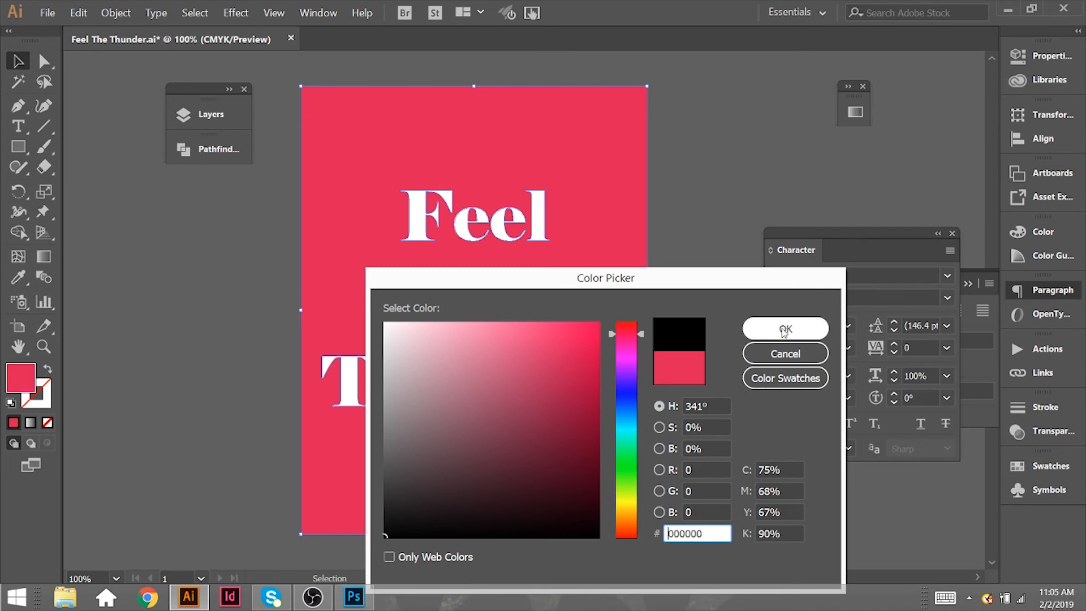
left_click(784, 330)
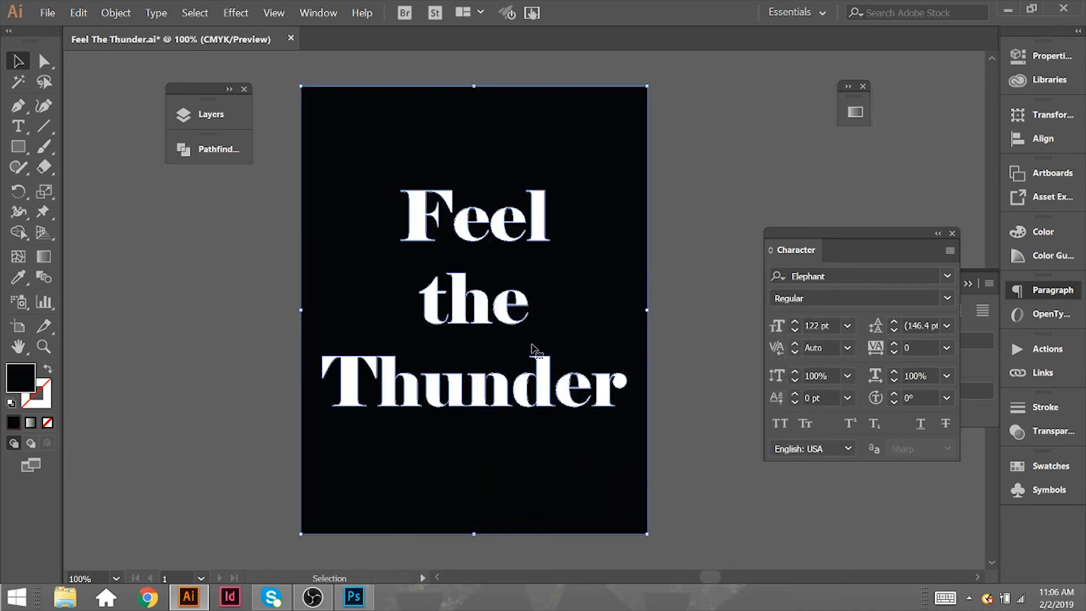
left_click(702, 140)
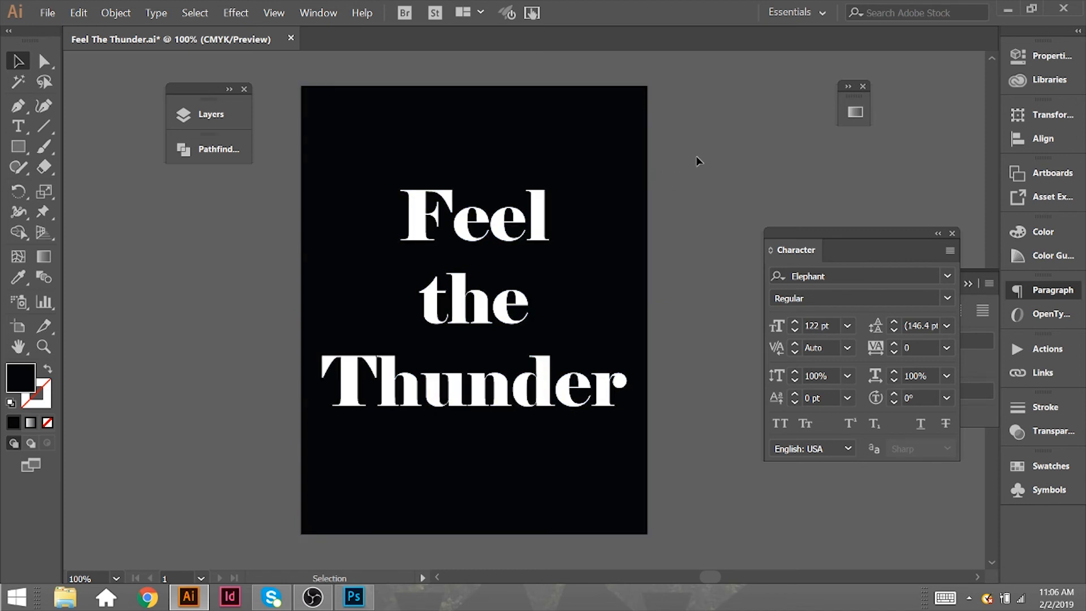
key("ctrl+s")
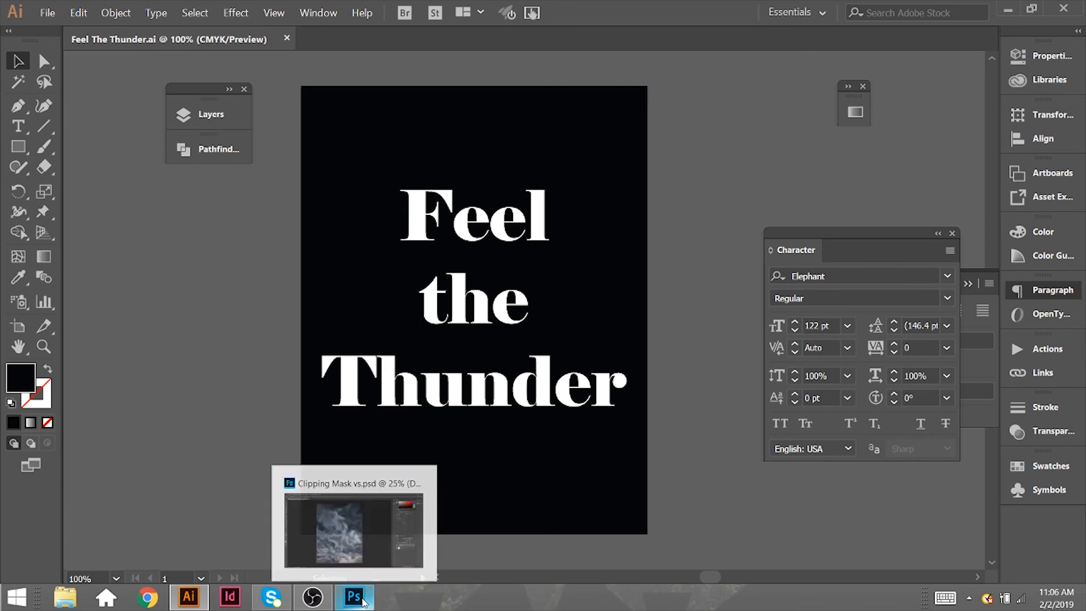
Switch to Clipping Mask vs.psd in Photoshop and start placing an embedded file, browsing the Creative Cloud Files folder for Feel The Thunder
left_click(364, 602)
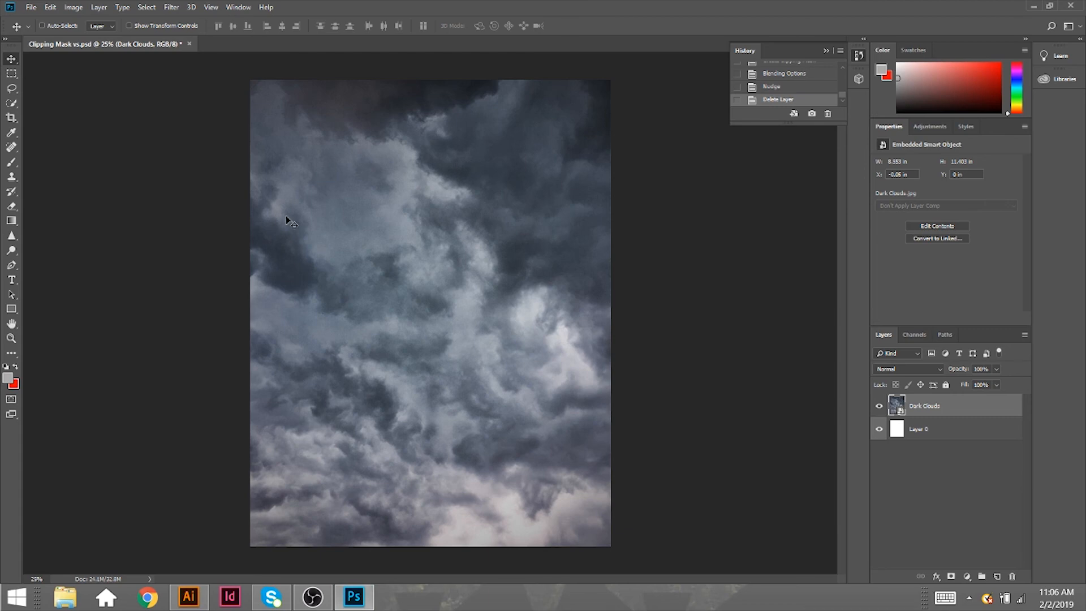
left_click(31, 8)
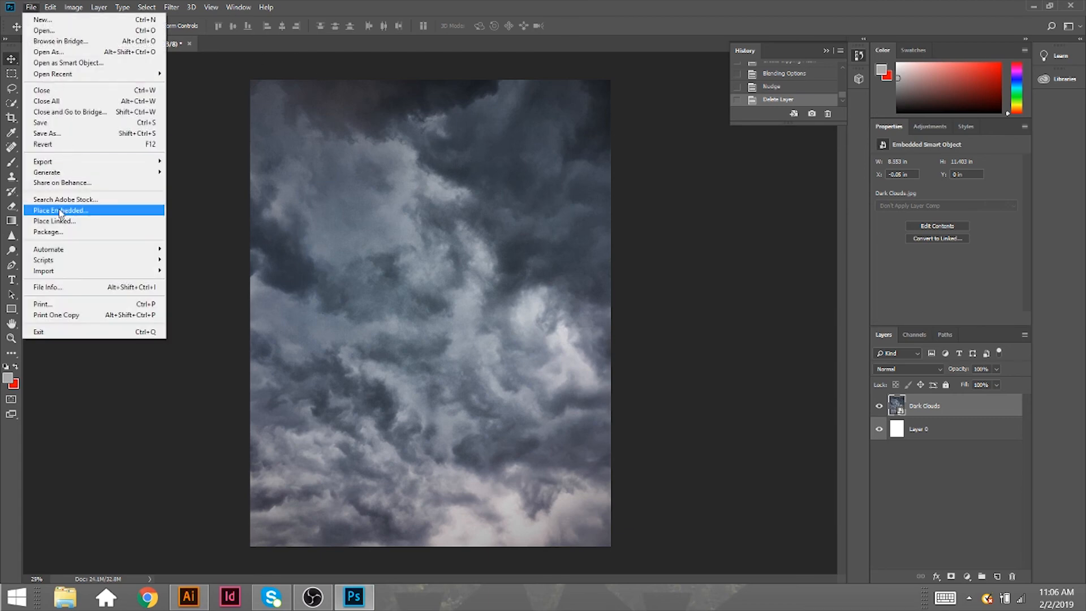
left_click(60, 210)
scroll(85, 186, "down", 3)
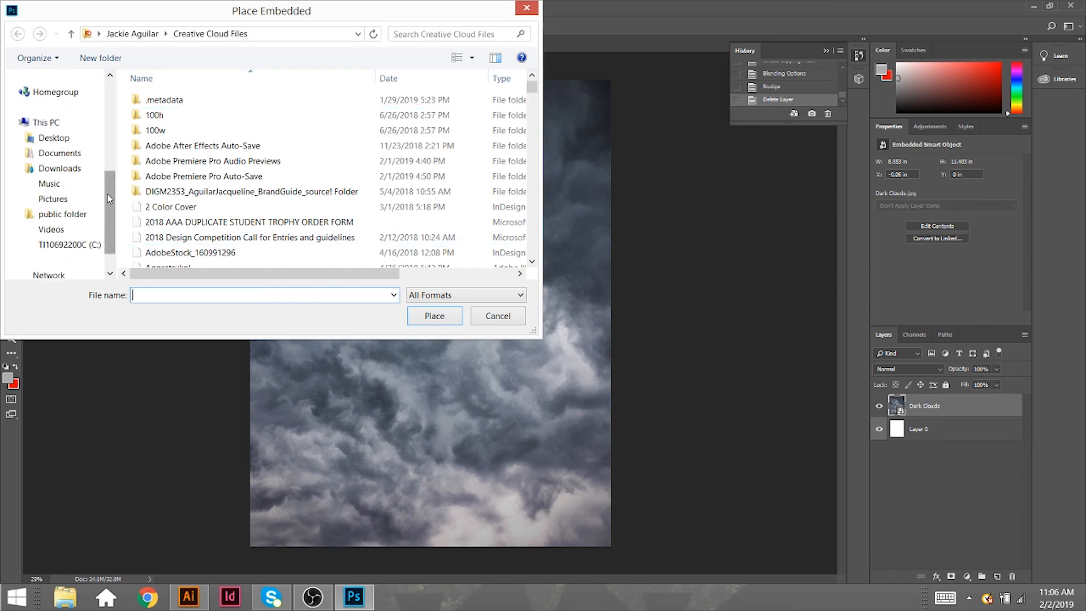
left_click_drag(107, 196, 104, 130)
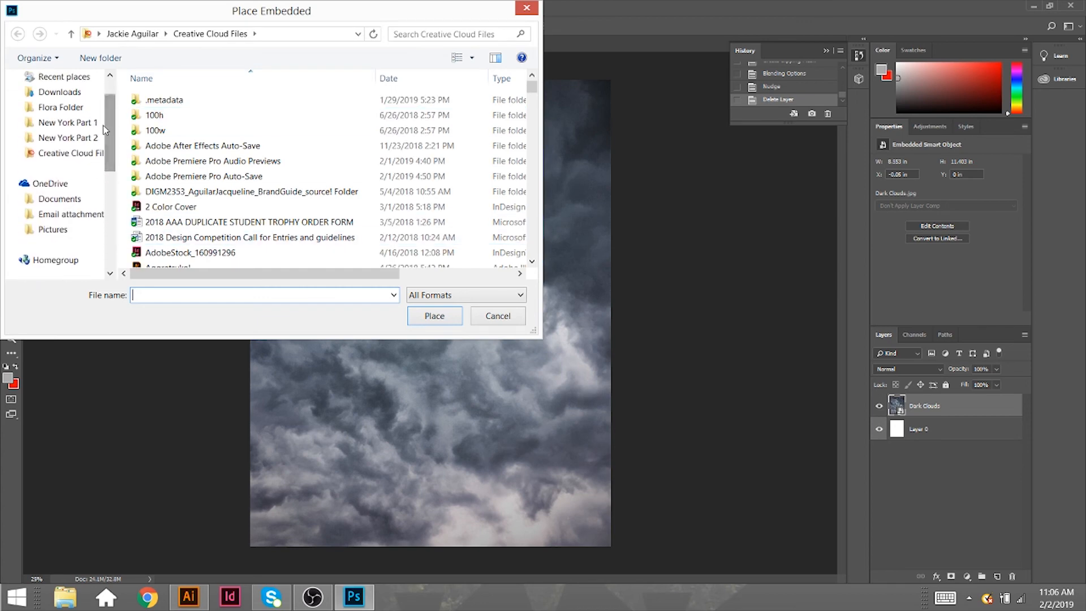
left_click(86, 152)
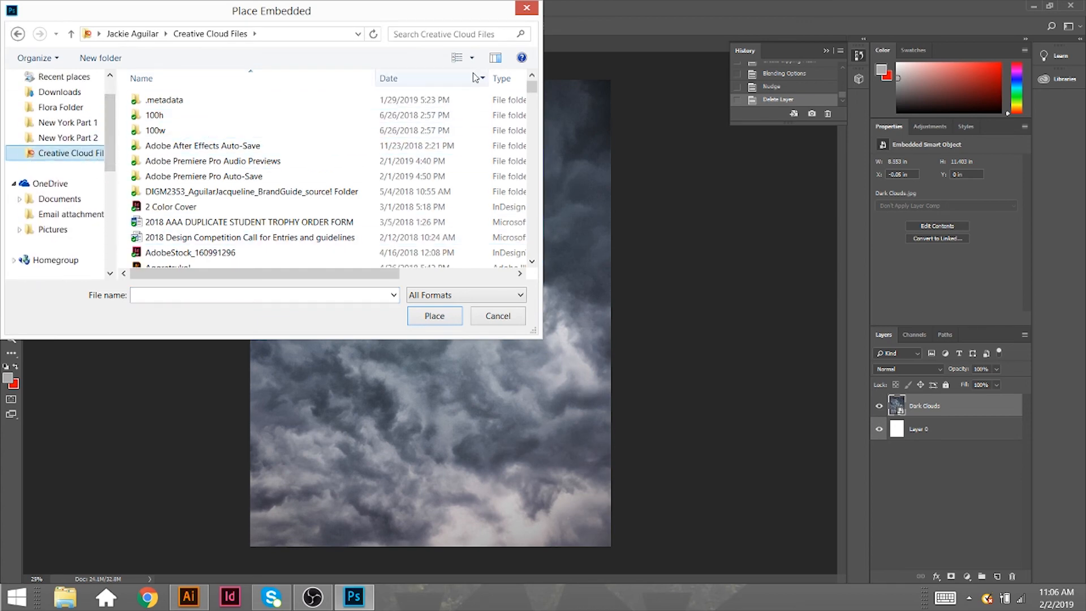
left_click_drag(532, 89, 522, 216)
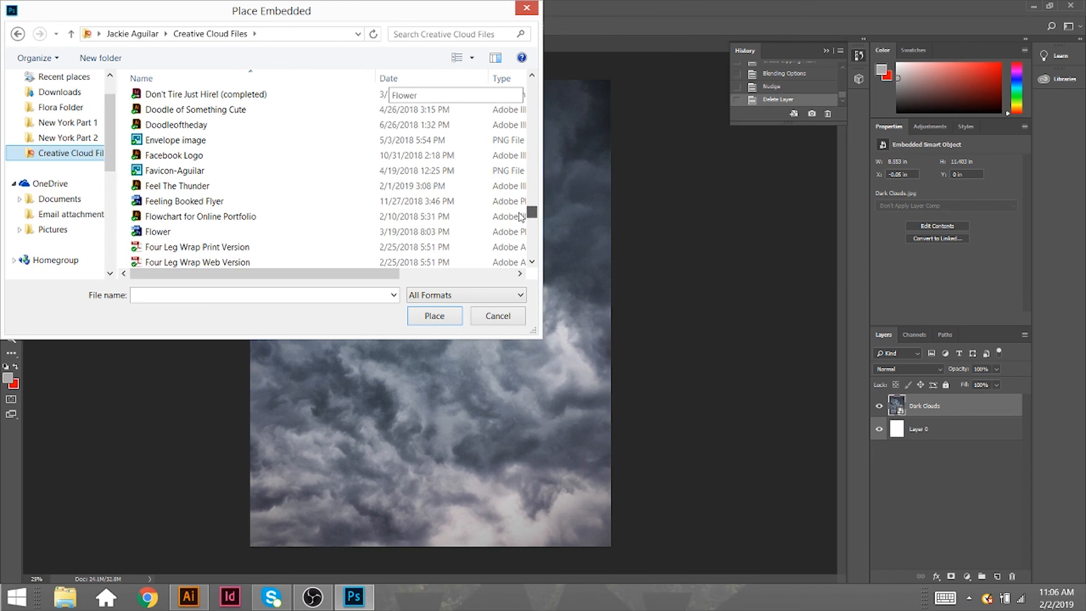
Place the Feel The Thunder page as an embedded smart object above Dark Clouds, cropped to its bounding box at 100% scale
left_click(187, 186)
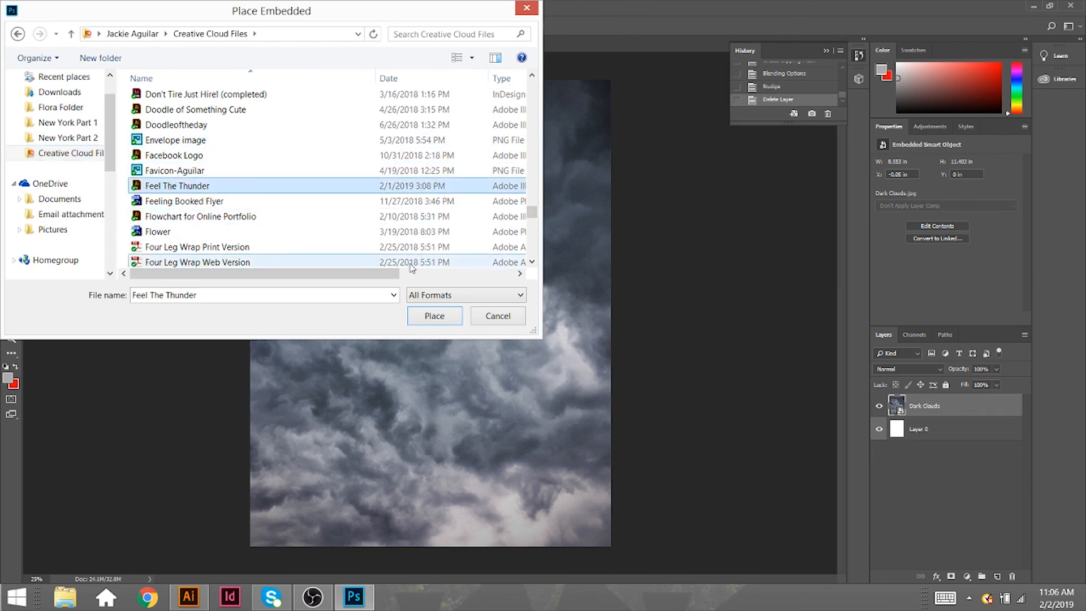
left_click(428, 316)
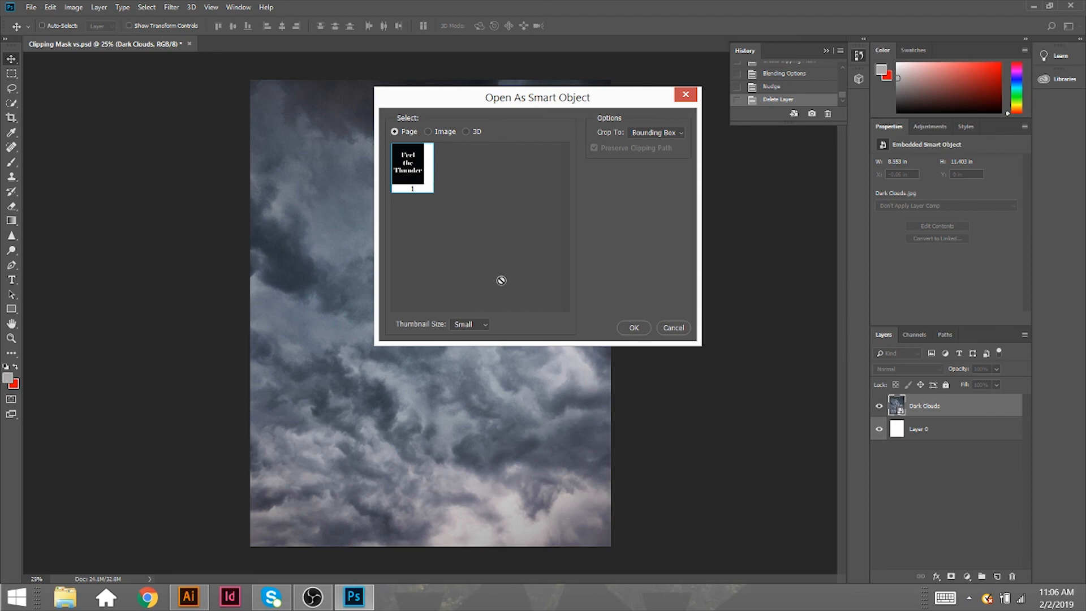
left_click(633, 329)
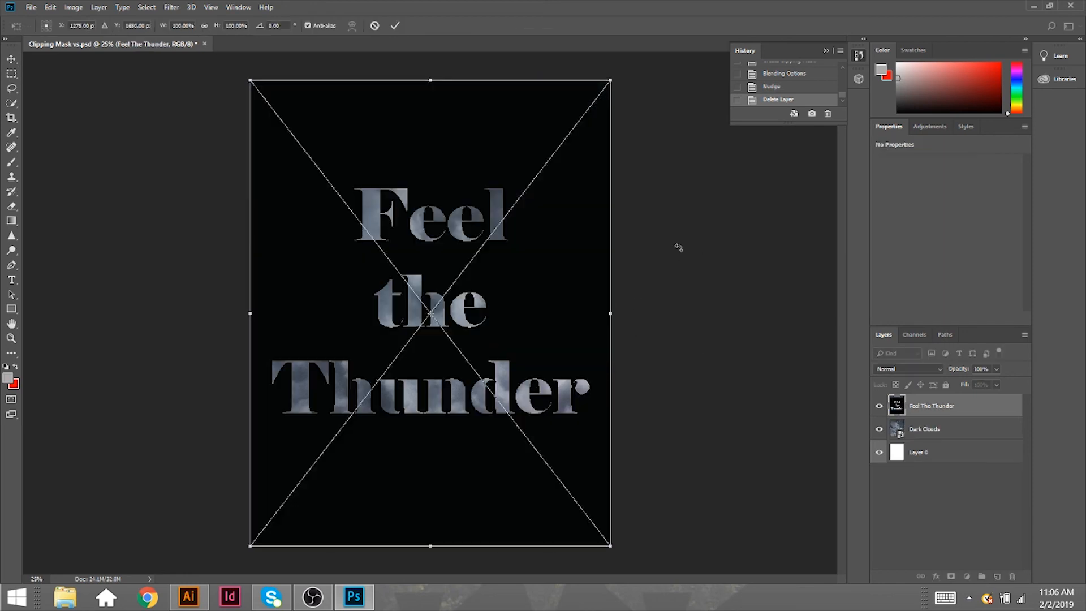
left_click(10, 61)
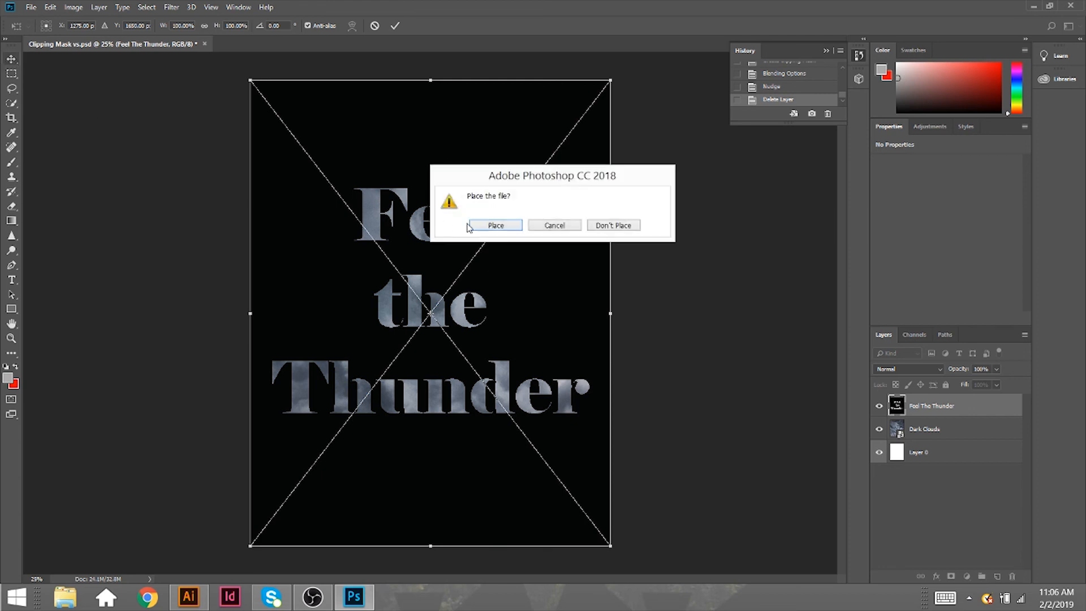
left_click(485, 226)
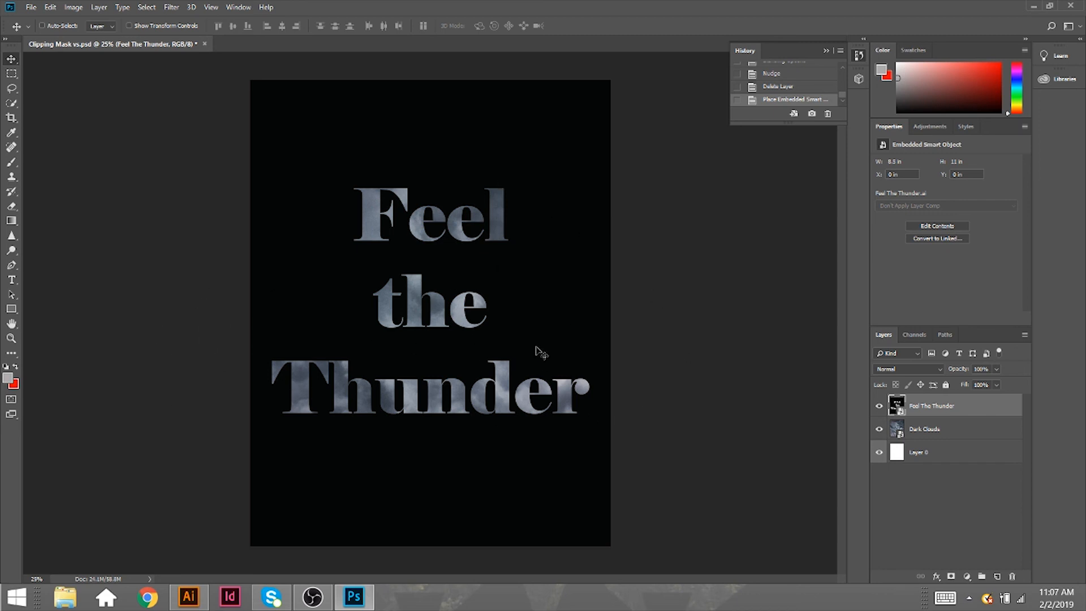
Move the Dark Clouds layer down behind the cut-out lettering to about Y 0.88 in
mouse_move(538, 317)
left_mouse_down()
mouse_move(426, 345)
mouse_move(539, 274)
mouse_move(588, 345)
mouse_move(531, 368)
mouse_move(523, 335)
mouse_move(535, 316)
left_mouse_up()
left_click(921, 432)
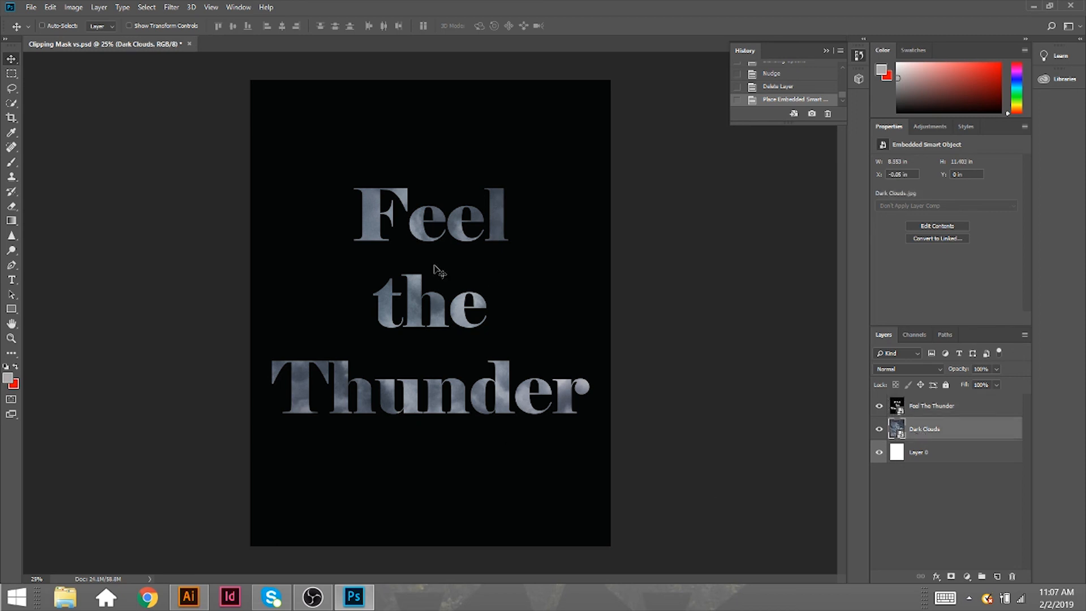
left_click_drag(378, 223, 377, 265)
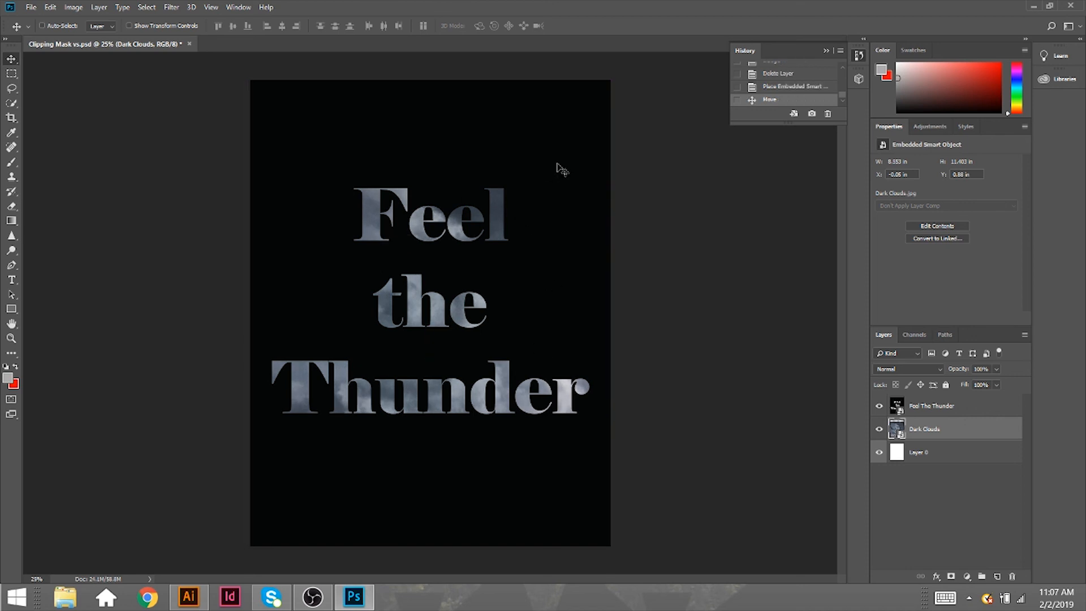